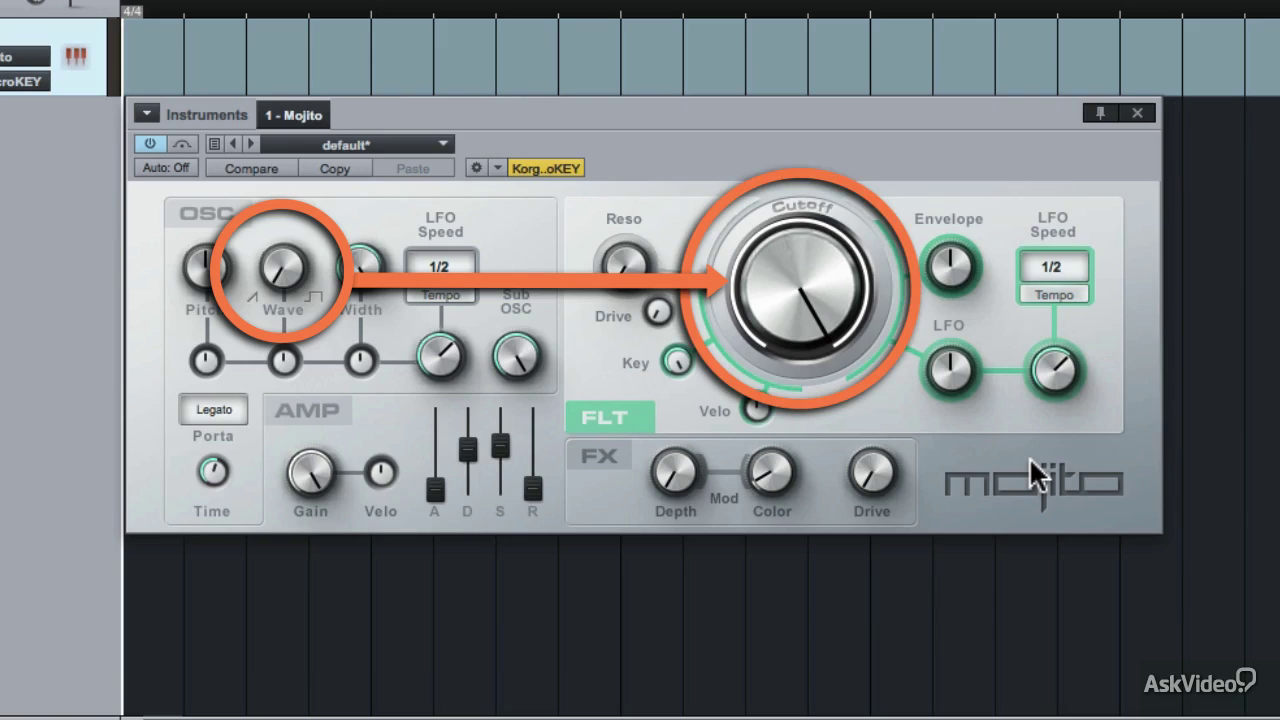
# Check the Mojito preset list, and try the oscillator's Pitch and Wave controls, leaving Pitch centred and Wave fully at sawtooth.
pyautogui.click(397, 142)
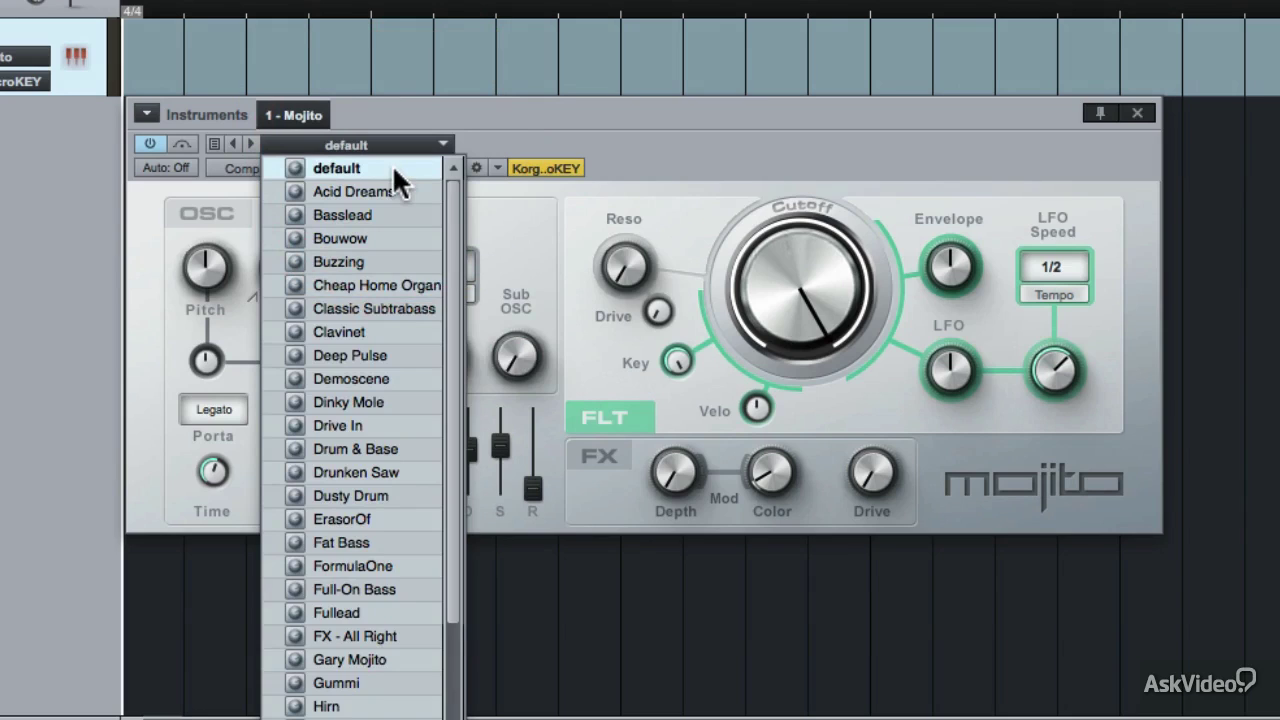
pyautogui.click(628, 131)
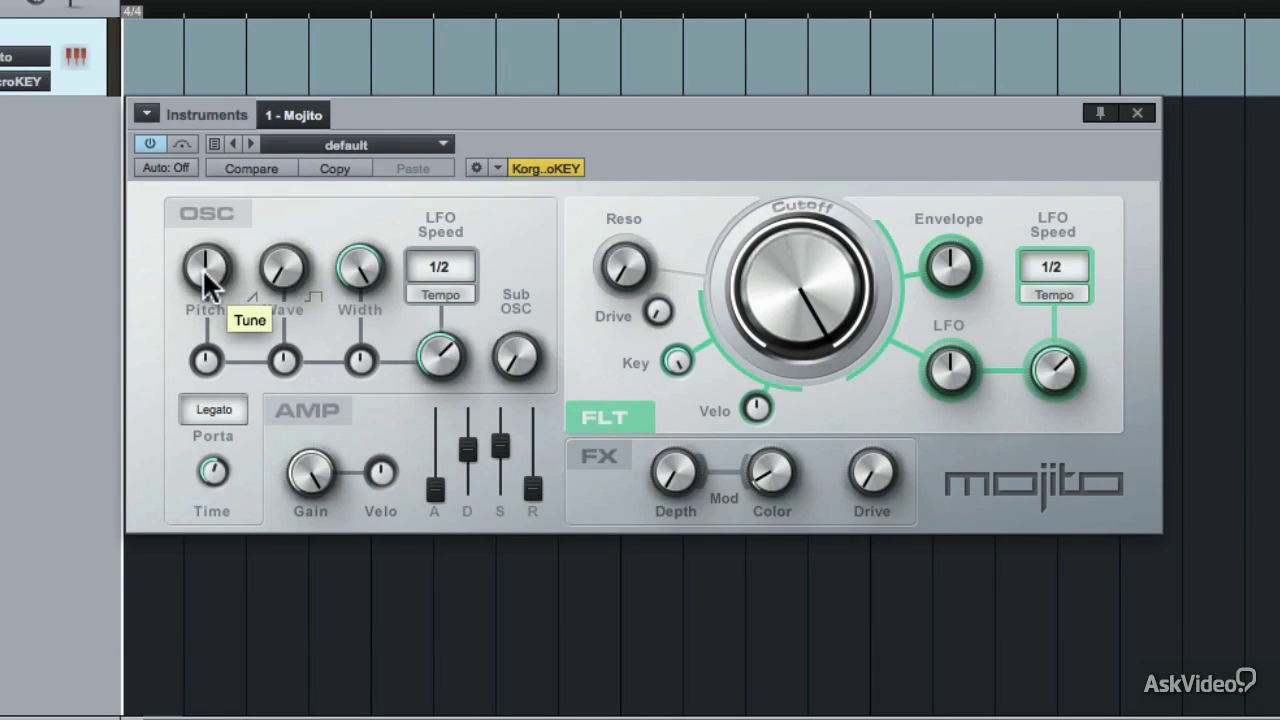
pyautogui.moveTo(202, 270)
pyautogui.mouseDown()
pyautogui.moveTo(183, 251)
pyautogui.moveTo(189, 209)
pyautogui.moveTo(151, 143)
pyautogui.moveTo(211, 349)
pyautogui.moveTo(206, 280)
pyautogui.mouseUp()
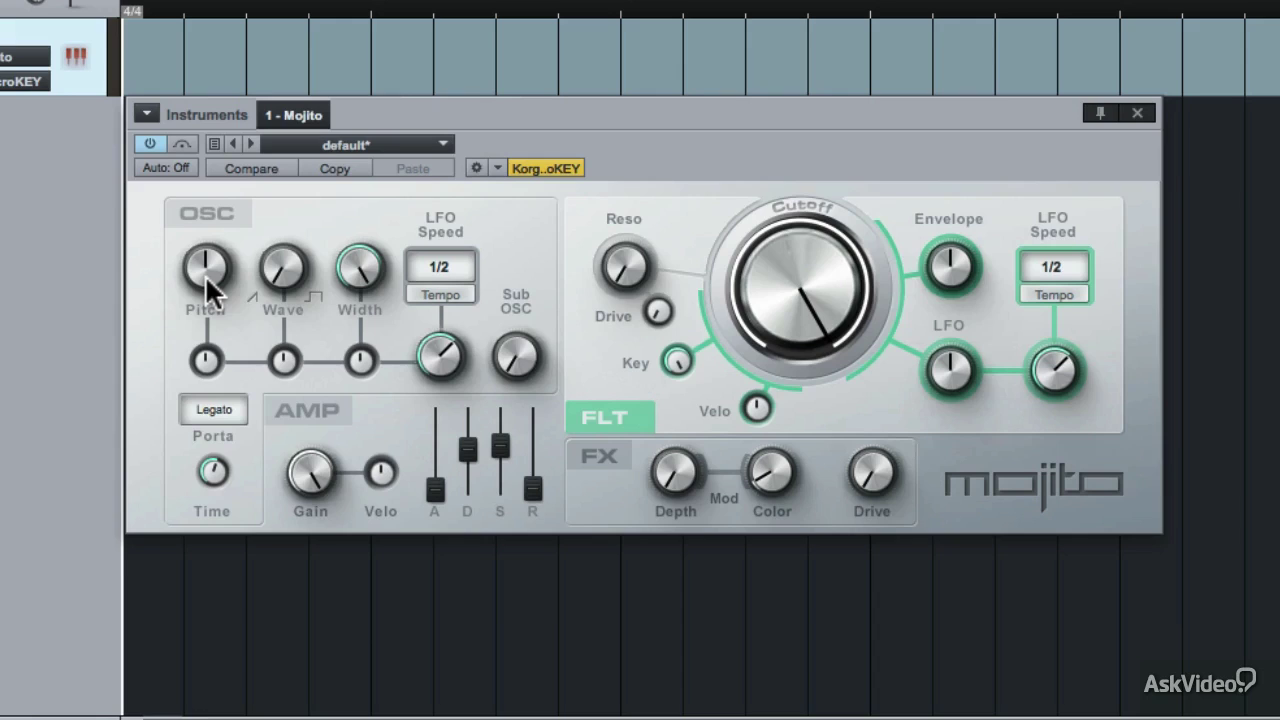
pyautogui.doubleClick(280, 271)
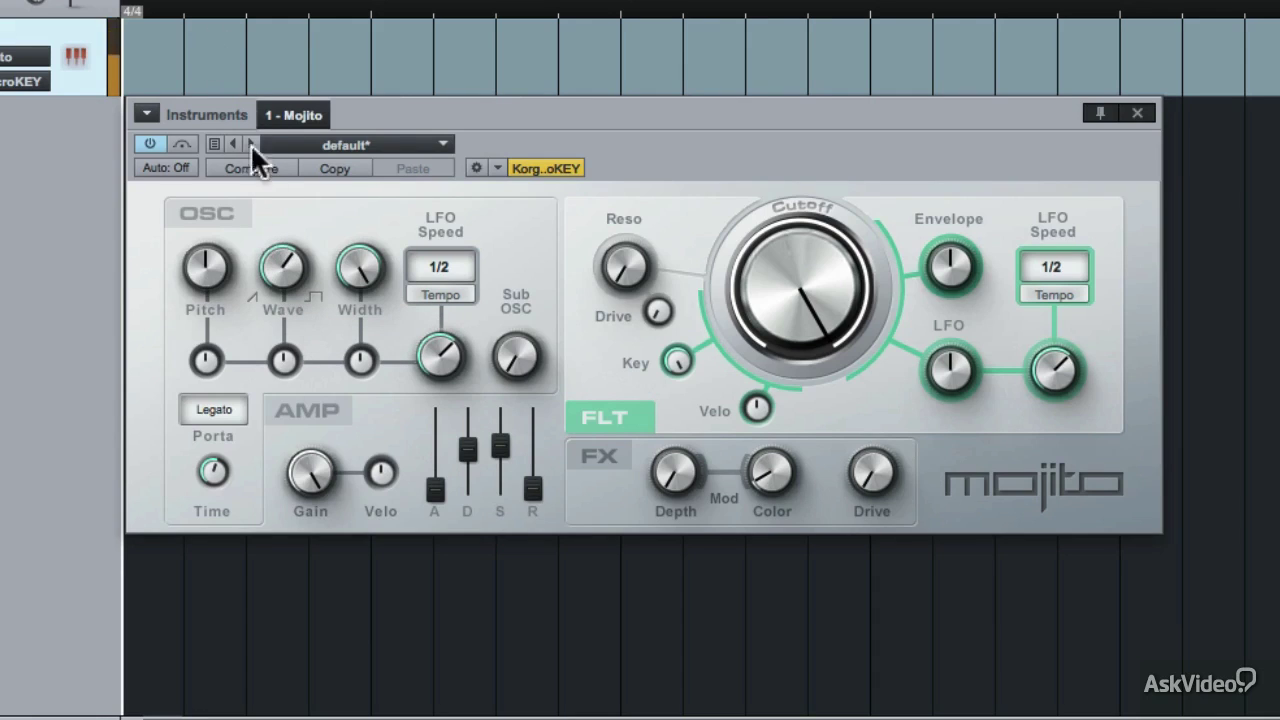
pyautogui.moveTo(277, 271); pyautogui.dragTo(330, 469)
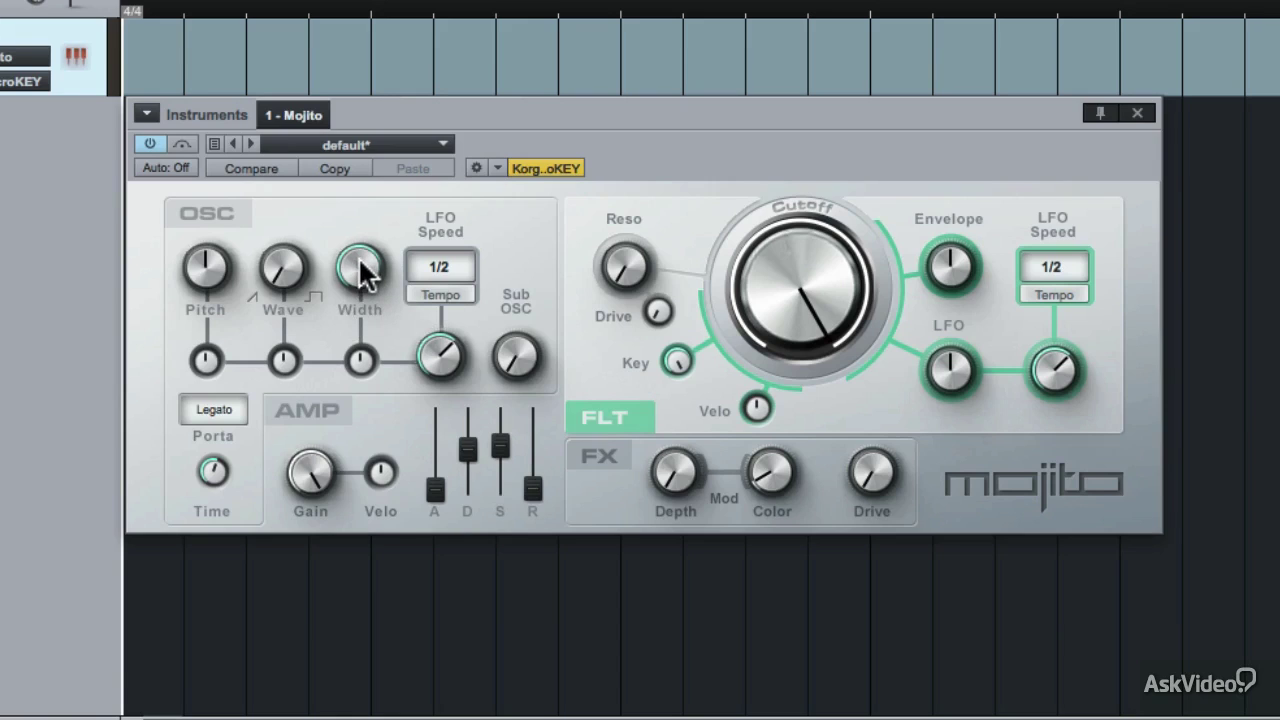
# Set the oscillator's Wave about two-thirds toward square and its Width to about one third.
pyautogui.moveTo(356, 260); pyautogui.dragTo(382, 546)
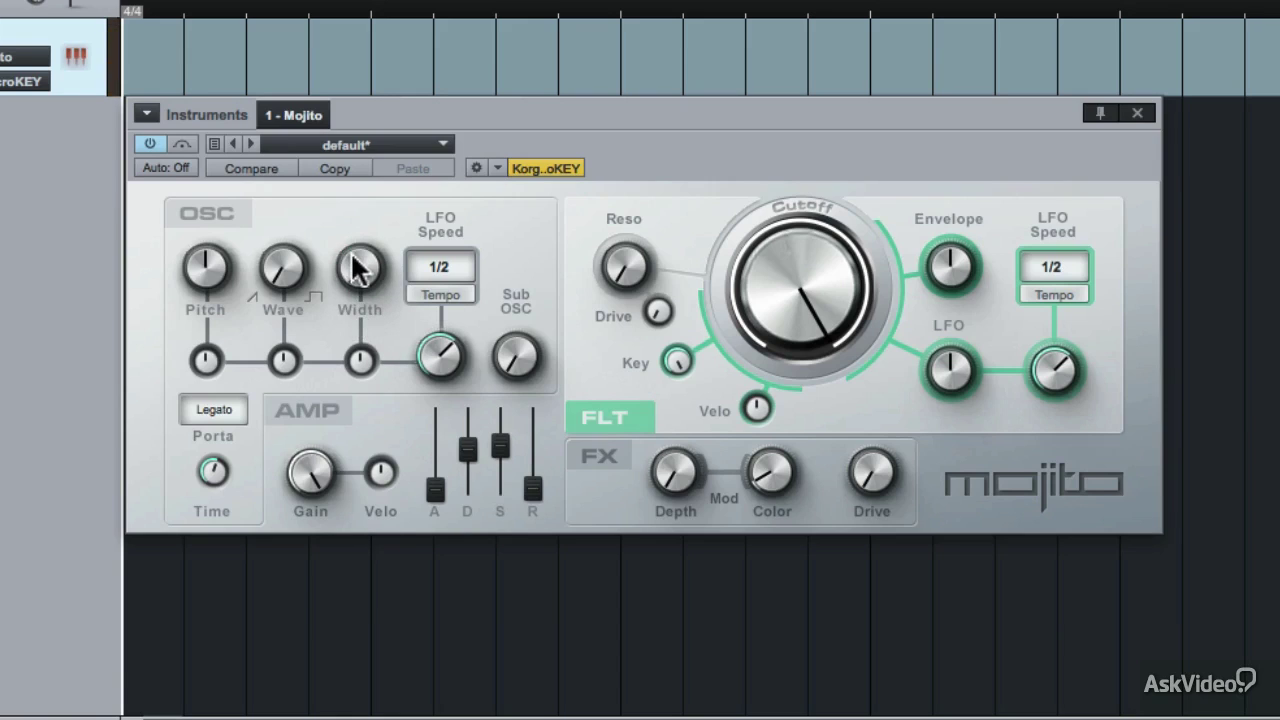
pyautogui.moveTo(361, 275); pyautogui.dragTo(345, 305)
pyautogui.moveTo(285, 273); pyautogui.dragTo(220, 45)
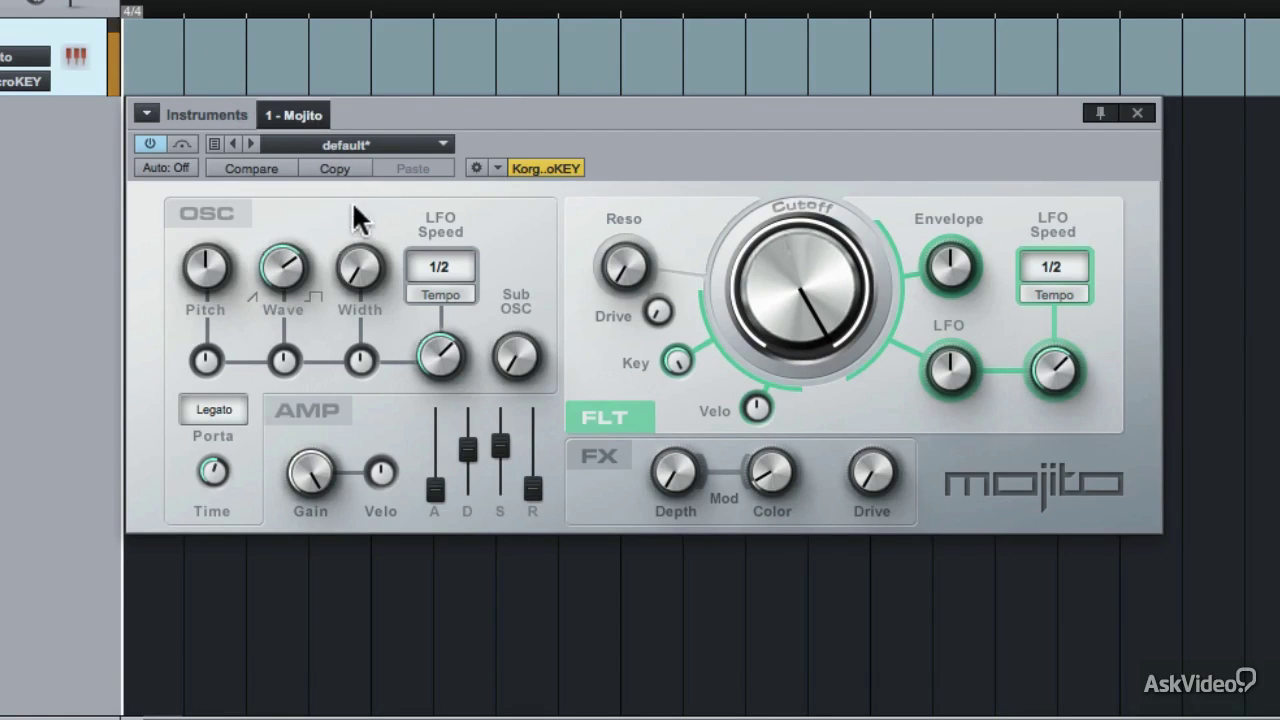
pyautogui.moveTo(361, 277); pyautogui.dragTo(324, 150)
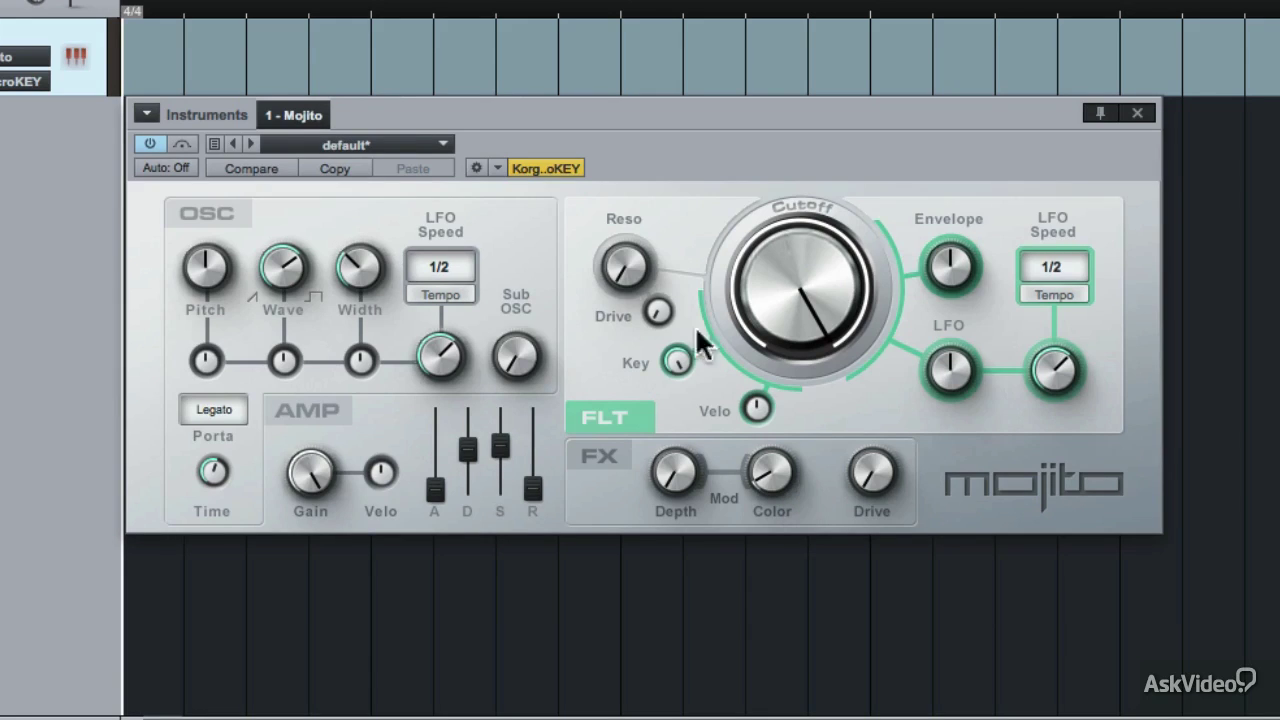
# Examine the tempo-synced note divisions available for the oscillator's LFO Speed, keeping 1/2.
pyautogui.click(445, 268)
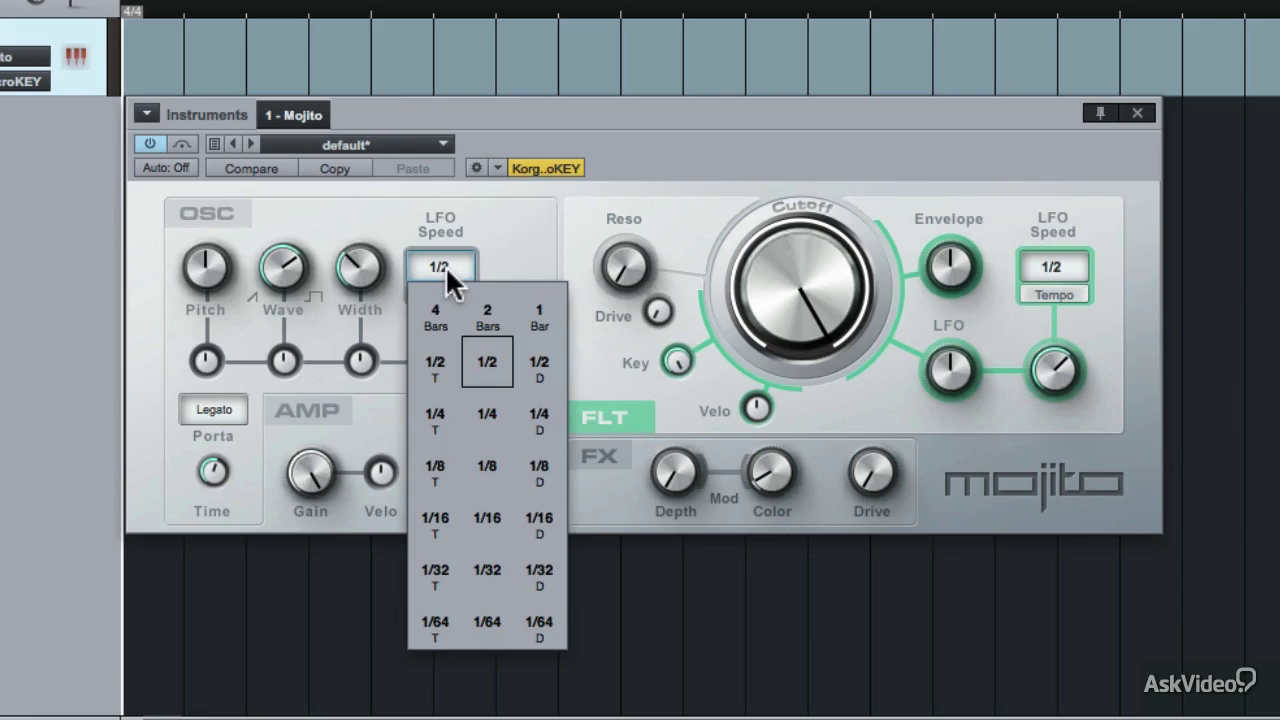
pyautogui.click(522, 243)
pyautogui.moveTo(437, 350)
pyautogui.mouseDown()
pyautogui.moveTo(446, 429)
pyautogui.moveTo(443, 368)
pyautogui.mouseUp()
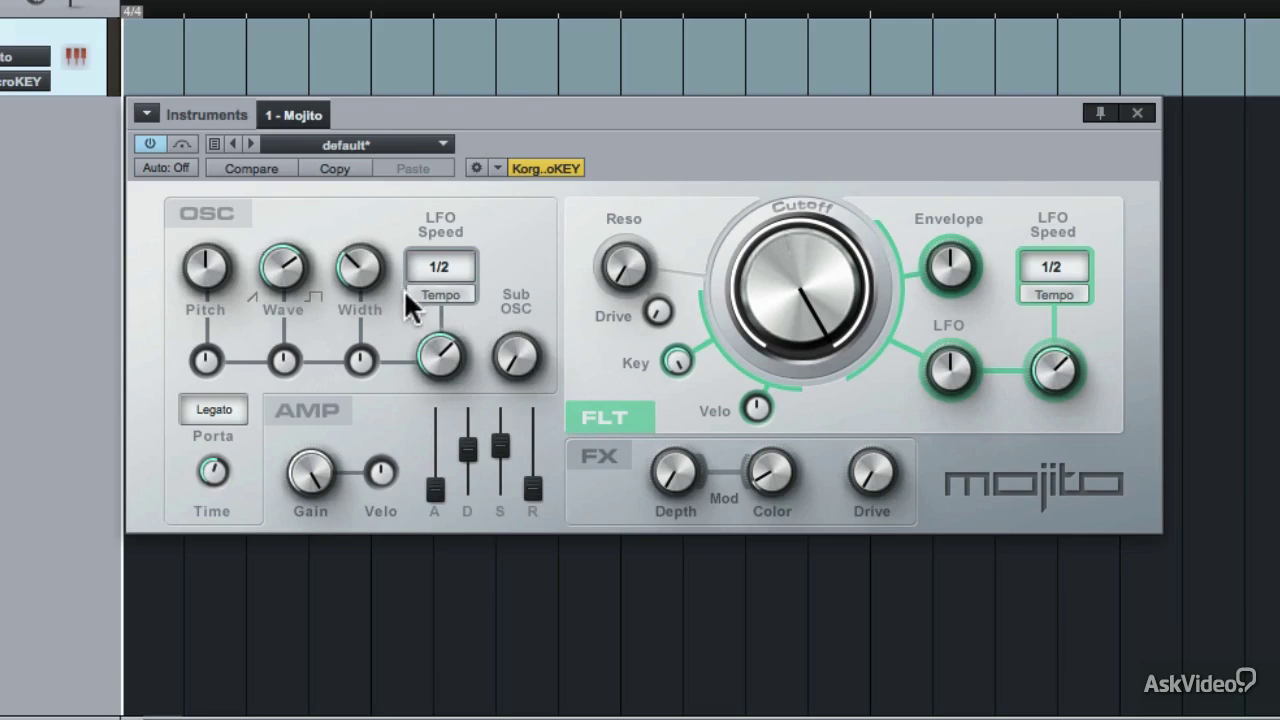
# Try the oscillator LFO without Tempo sync at 3.10 Hz, and restore Tempo sync at 1/2.
pyautogui.click(444, 293)
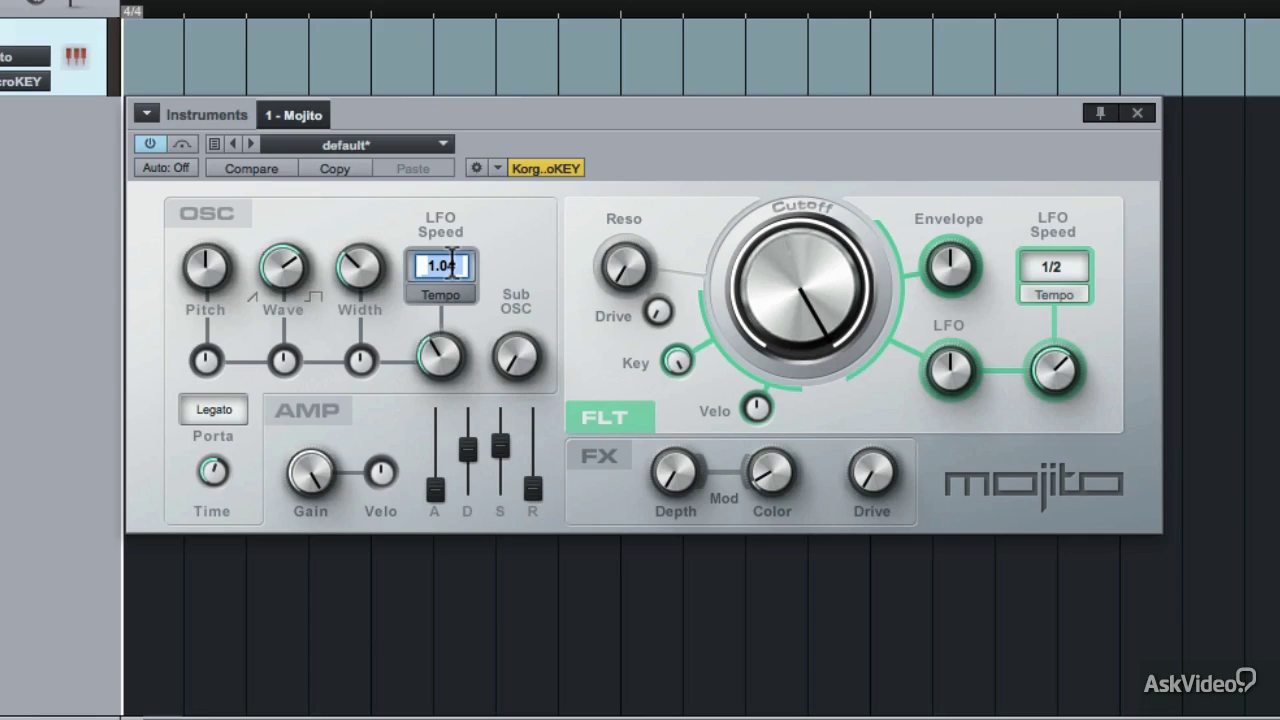
pyautogui.moveTo(443, 349); pyautogui.dragTo(431, 318)
pyautogui.click(441, 266)
pyautogui.click(505, 248)
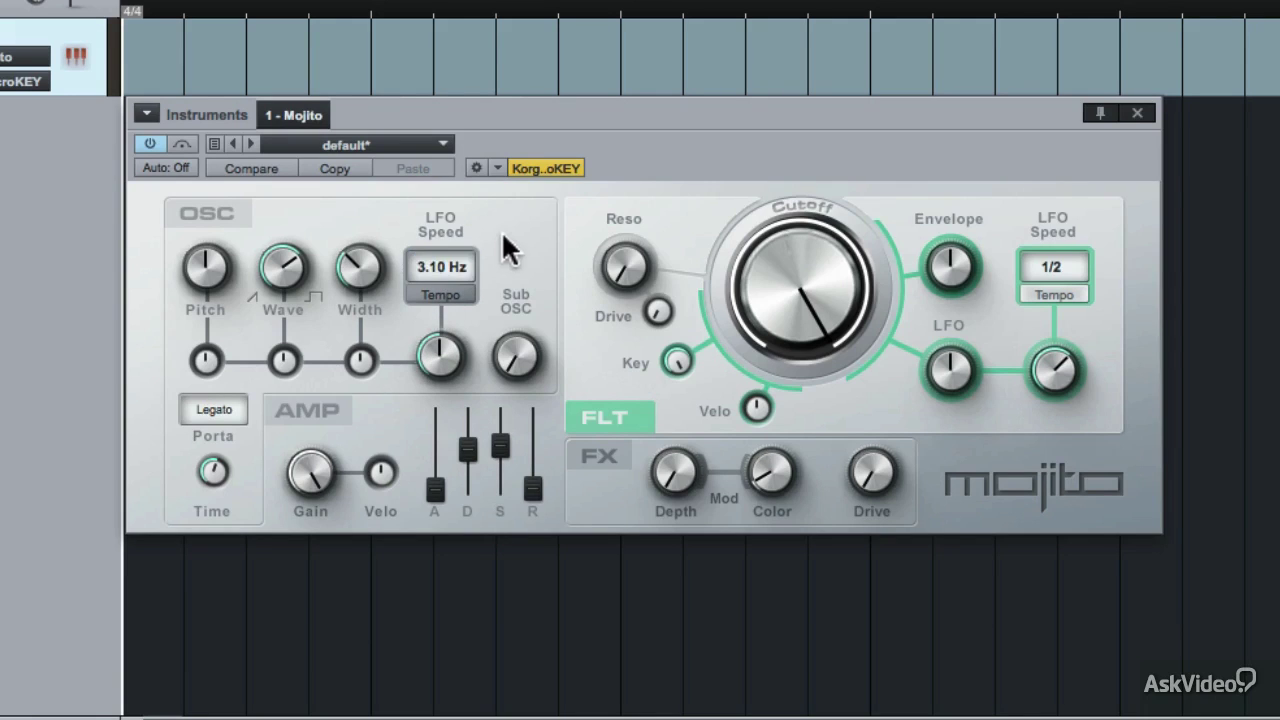
pyautogui.click(439, 292)
pyautogui.scroll(-1, 441, 356)
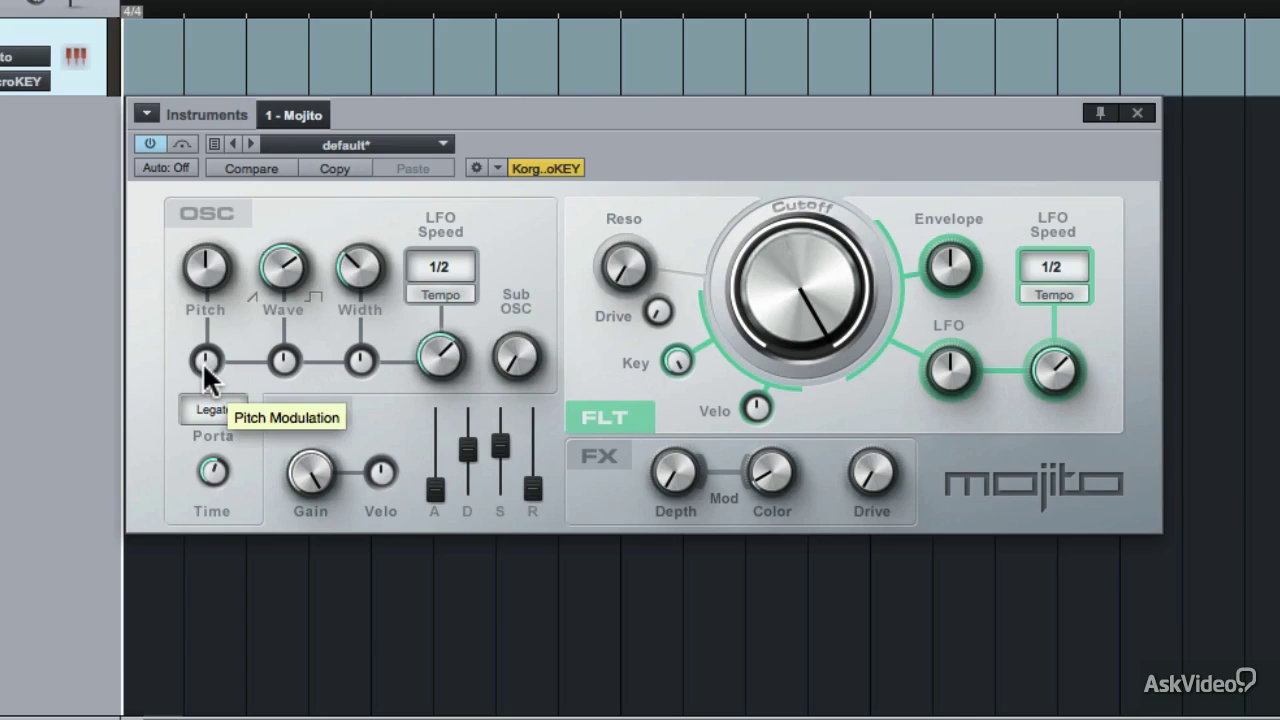
# Try the oscillator's Pitch Modulation in both directions, leaving it raised above centre with the LFO at 1/2.
pyautogui.moveTo(201, 342); pyautogui.dragTo(181, 296)
pyautogui.moveTo(207, 358); pyautogui.dragTo(218, 484)
pyautogui.moveTo(198, 360); pyautogui.dragTo(163, 200)
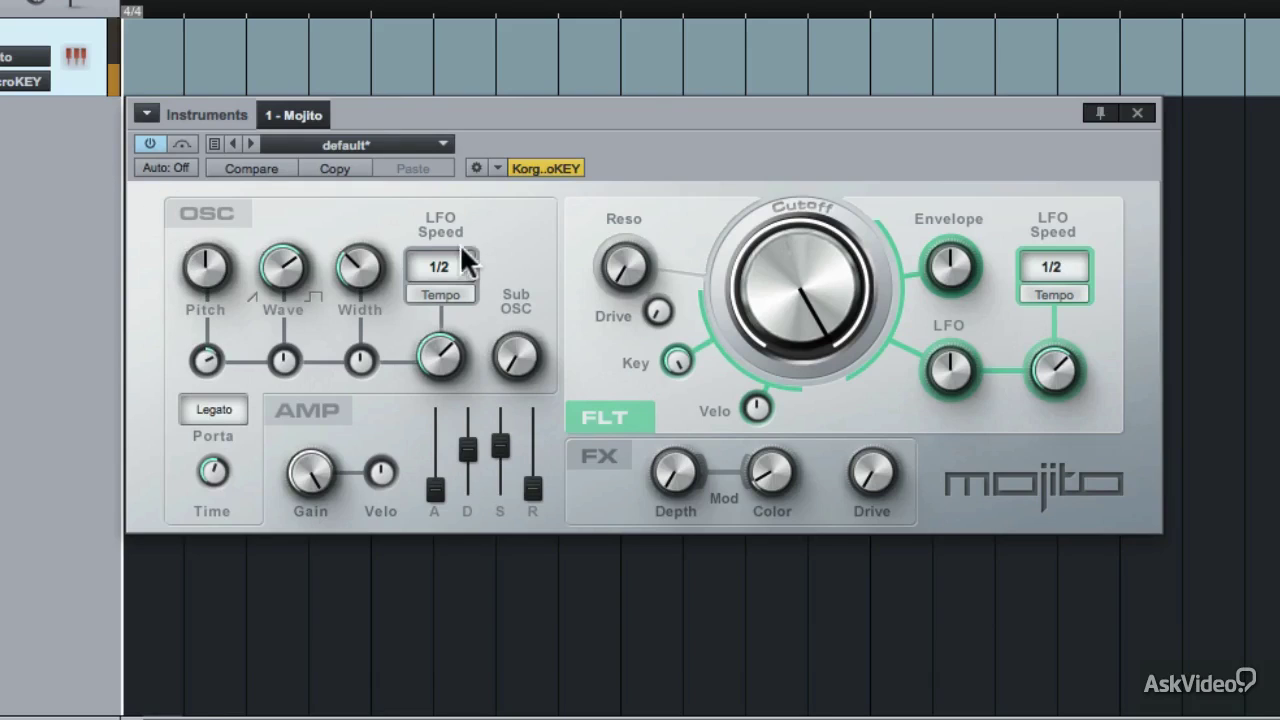
# Try pitch modulation with the oscillator LFO at 1/16, and return Pitch Modulation to centre and LFO Speed to 1/2.
pyautogui.moveTo(439, 361)
pyautogui.mouseDown()
pyautogui.moveTo(432, 340)
pyautogui.moveTo(434, 393)
pyautogui.moveTo(434, 354)
pyautogui.moveTo(433, 378)
pyautogui.mouseUp()
pyautogui.moveTo(200, 354); pyautogui.dragTo(240, 409)
pyautogui.moveTo(434, 357); pyautogui.dragTo(429, 384)
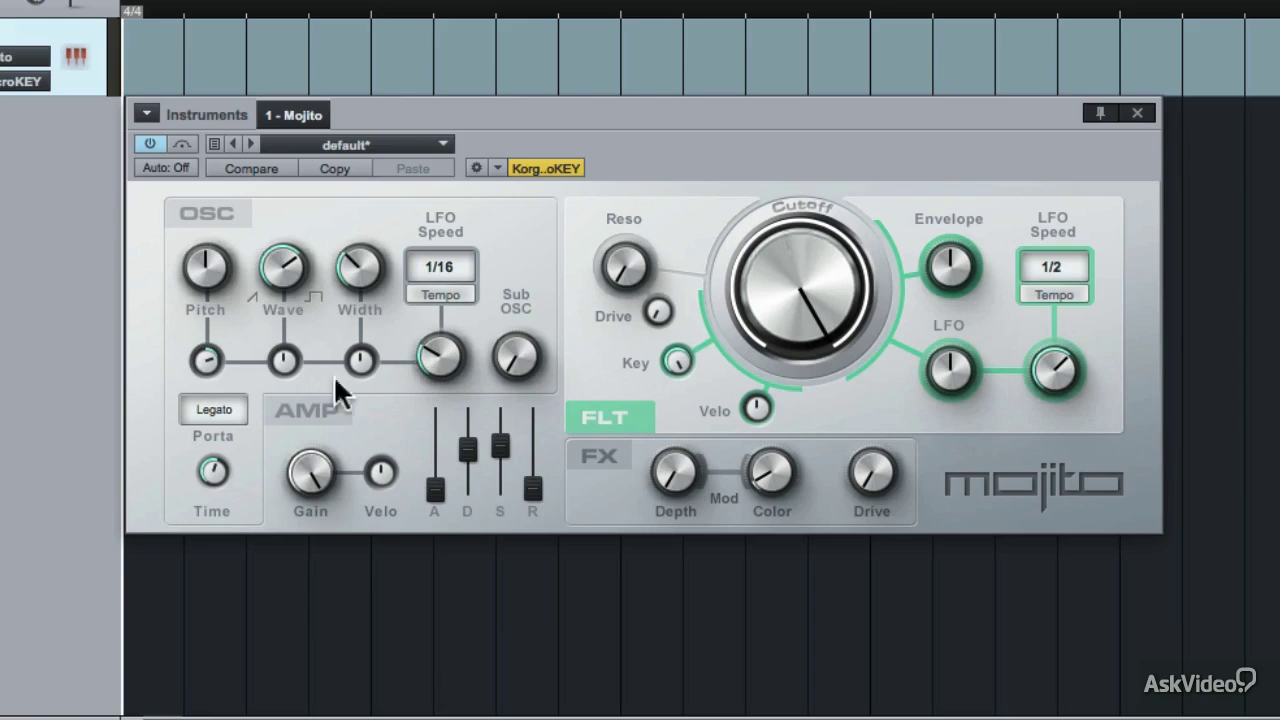
pyautogui.moveTo(210, 363)
pyautogui.mouseDown()
pyautogui.moveTo(200, 334)
pyautogui.moveTo(215, 413)
pyautogui.moveTo(210, 368)
pyautogui.mouseUp()
pyautogui.scroll(4, 443, 350)
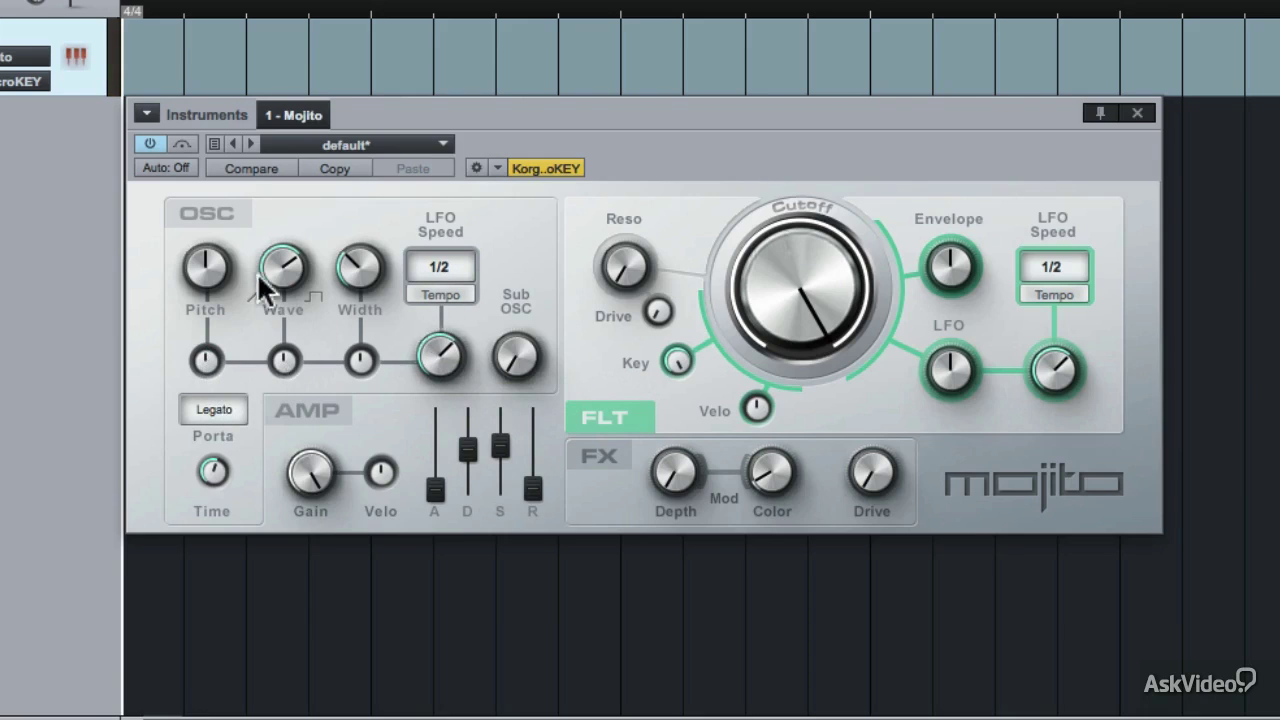
# Try the oscillator's width modulation, return it to centre, and raise the Width slightly.
pyautogui.scroll(-2, 281, 362)
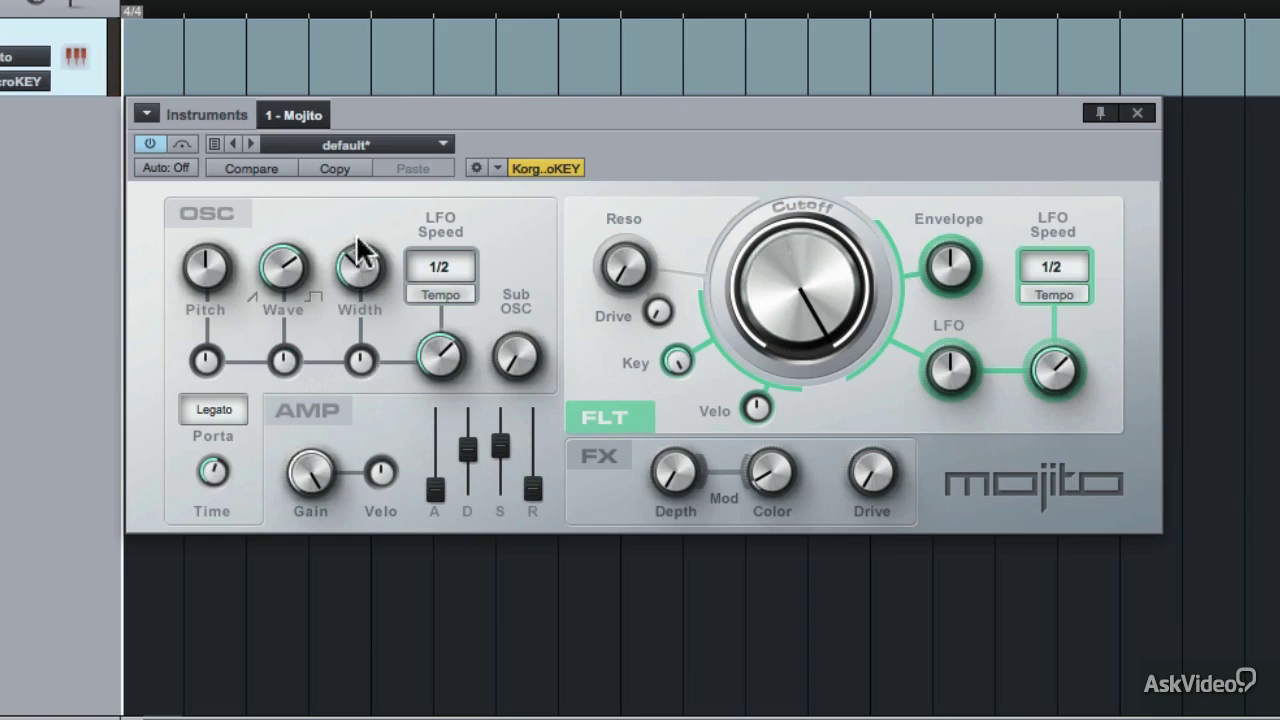
pyautogui.moveTo(357, 362)
pyautogui.mouseDown()
pyautogui.moveTo(329, 277)
pyautogui.moveTo(357, 421)
pyautogui.moveTo(331, 277)
pyautogui.moveTo(331, 331)
pyautogui.moveTo(360, 360)
pyautogui.mouseUp()
pyautogui.moveTo(358, 356); pyautogui.dragTo(352, 324)
pyautogui.moveTo(356, 268); pyautogui.dragTo(355, 265)
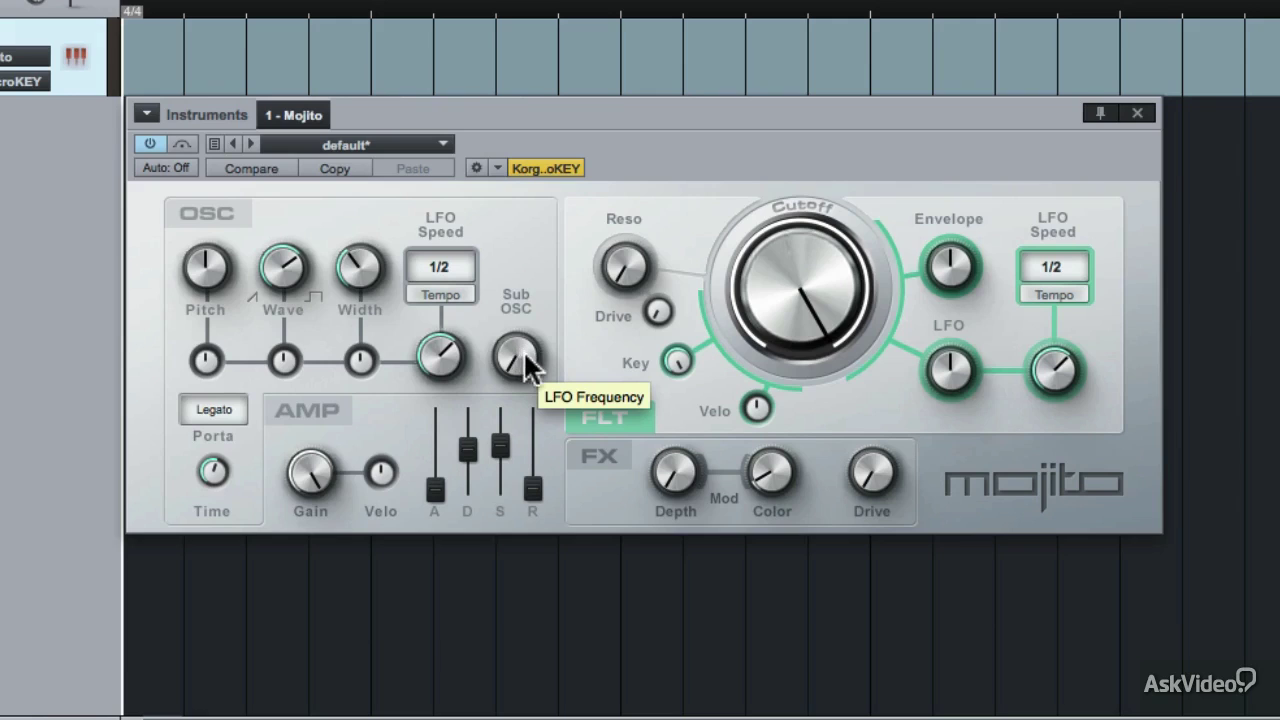
# Try raising the Sub OSC level and return it to zero.
pyautogui.moveTo(520, 365); pyautogui.dragTo(514, 351)
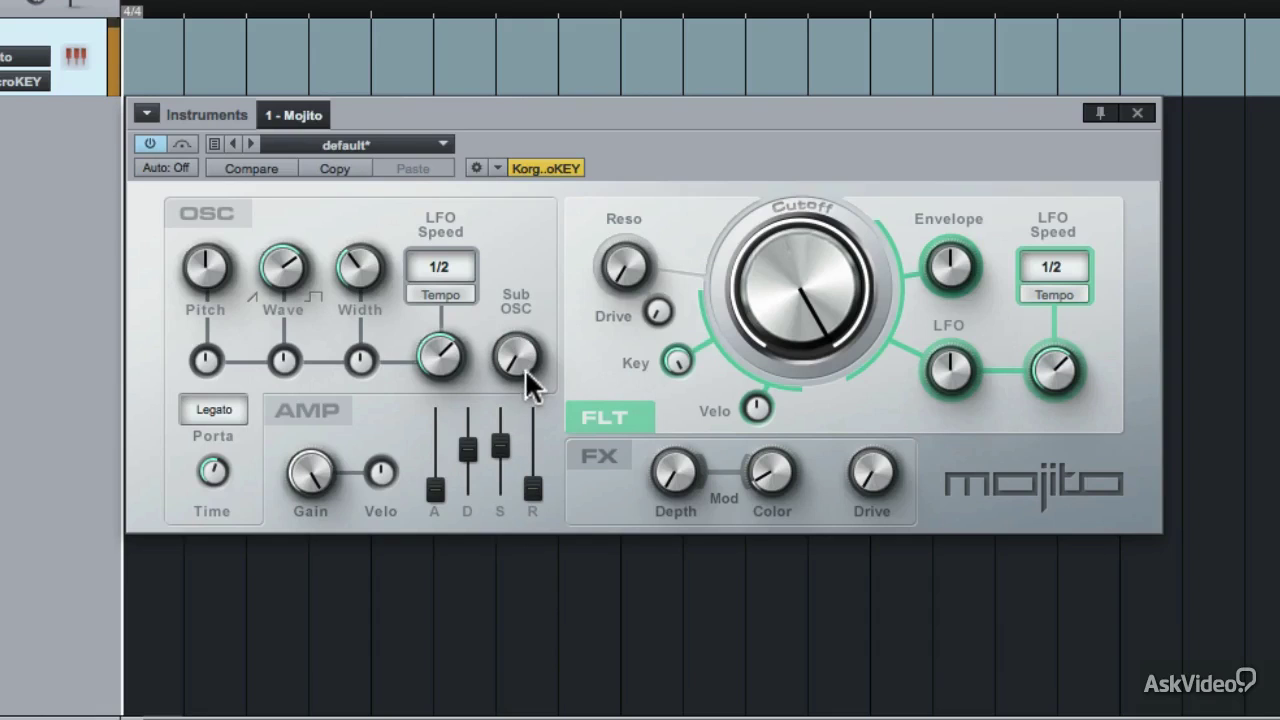
pyautogui.moveTo(517, 364); pyautogui.dragTo(494, 166)
# Try portamento at maximum Time in Retrigger and Off modes, and return it to Legato with Time just below halfway.
pyautogui.moveTo(211, 471); pyautogui.dragTo(238, 644)
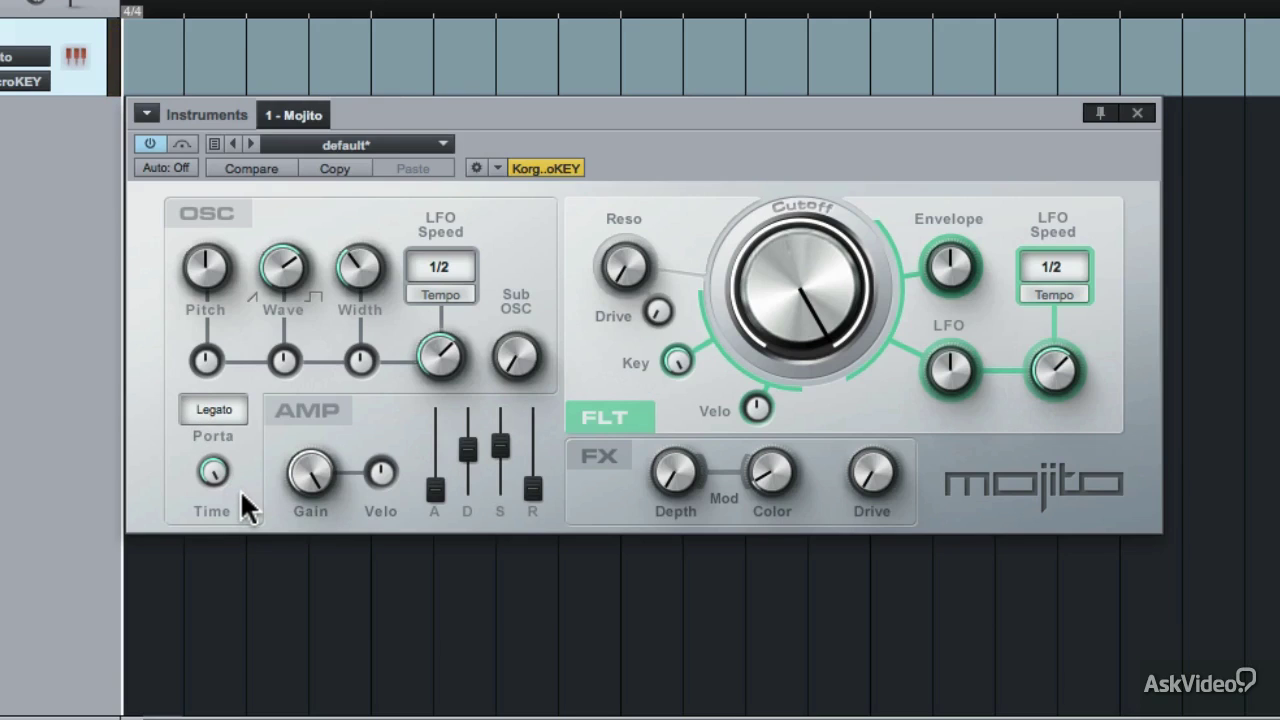
pyautogui.click(228, 408)
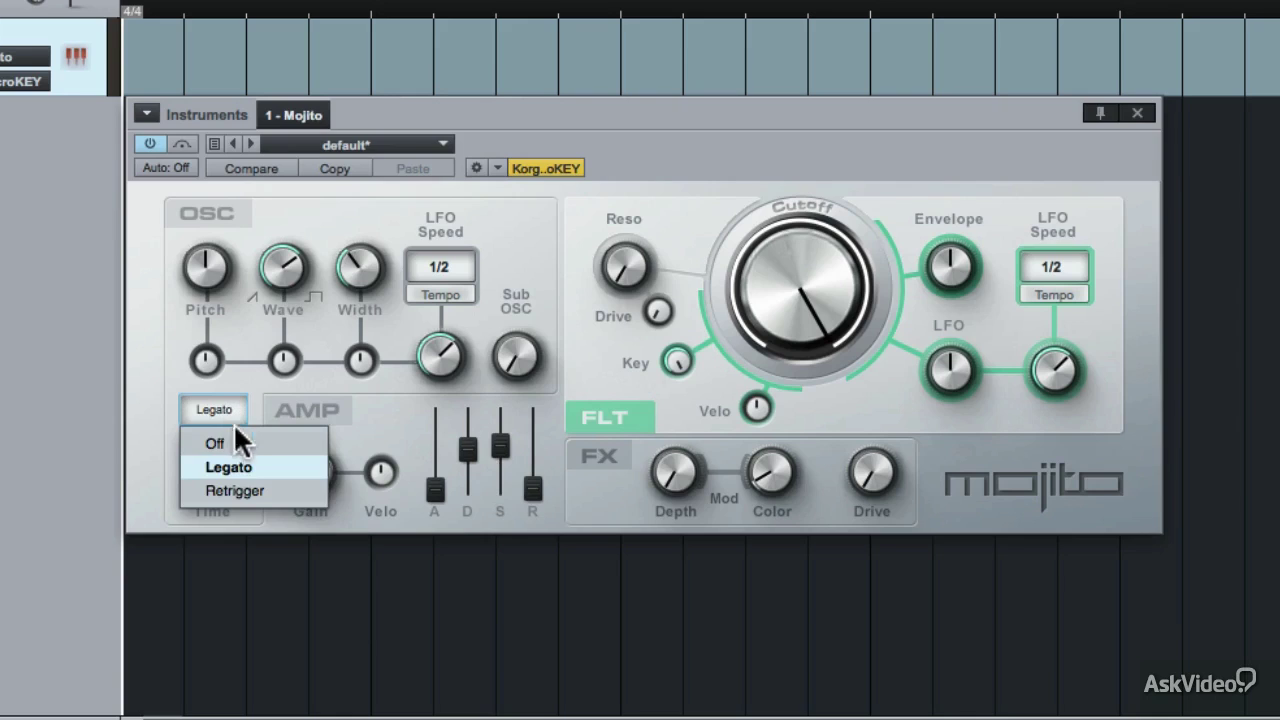
pyautogui.click(244, 491)
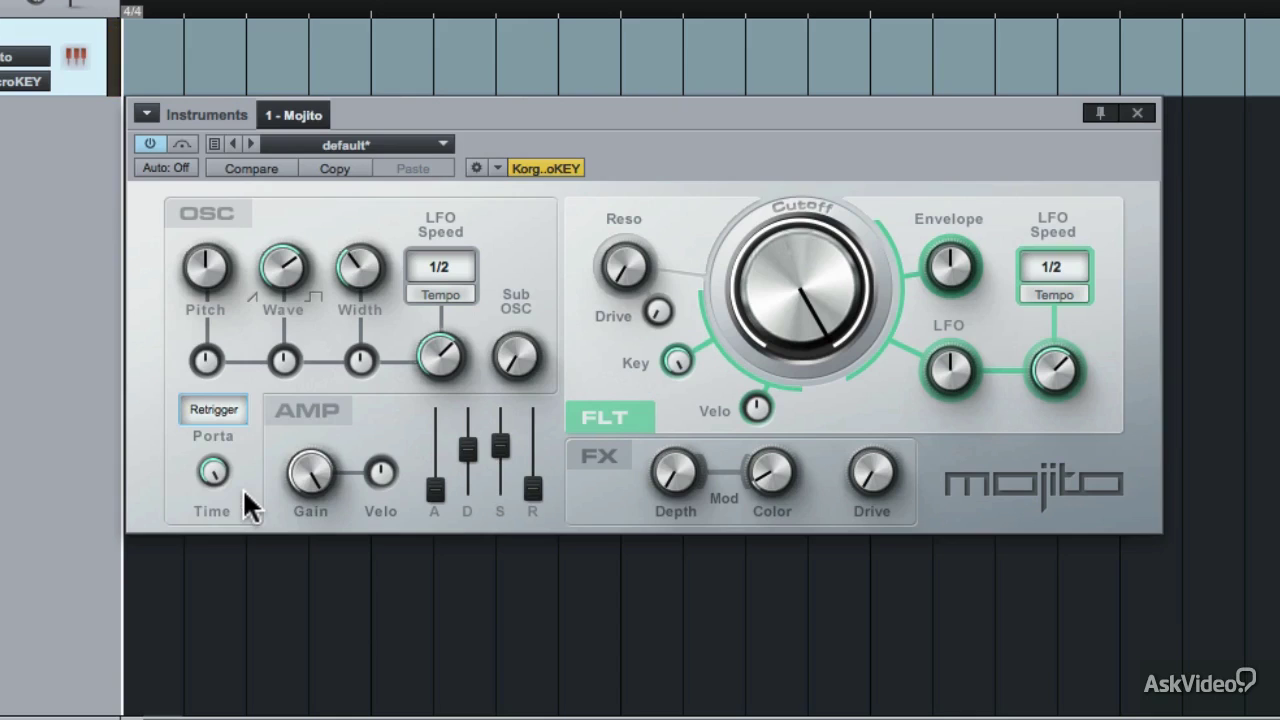
pyautogui.click(211, 410)
pyautogui.click(217, 442)
pyautogui.click(211, 408)
pyautogui.click(228, 452)
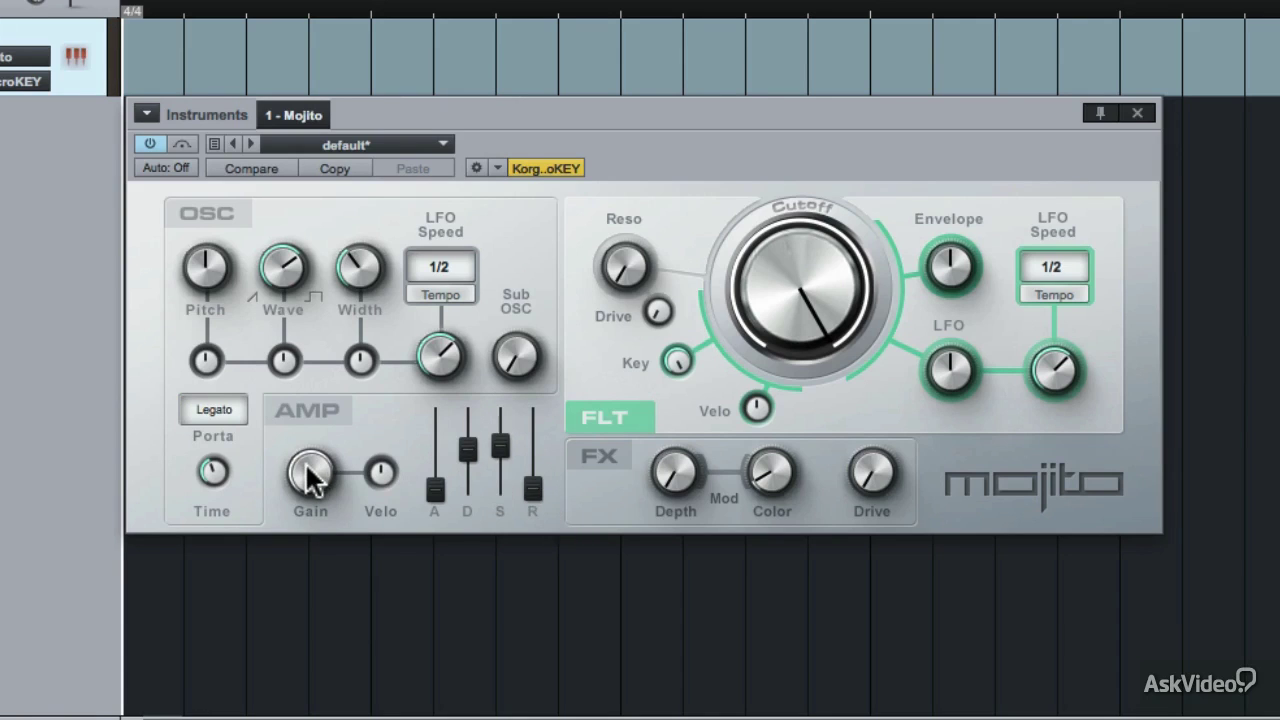
# Try the amp's Gain and Velo with an envelope of maximum Attack, minimum Decay, about one-third Sustain and a longer Release.
pyautogui.moveTo(308, 480)
pyautogui.mouseDown()
pyautogui.moveTo(357, 700)
pyautogui.moveTo(300, 478)
pyautogui.mouseUp()
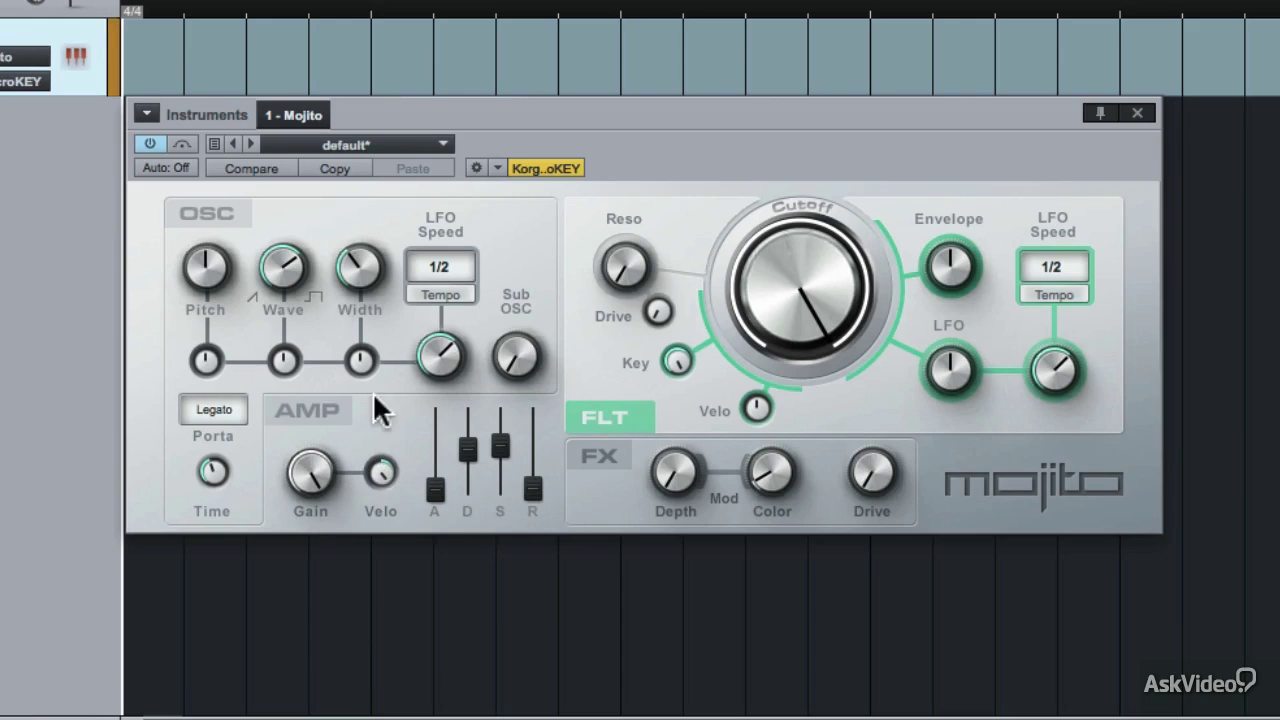
pyautogui.moveTo(392, 477); pyautogui.dragTo(390, 548)
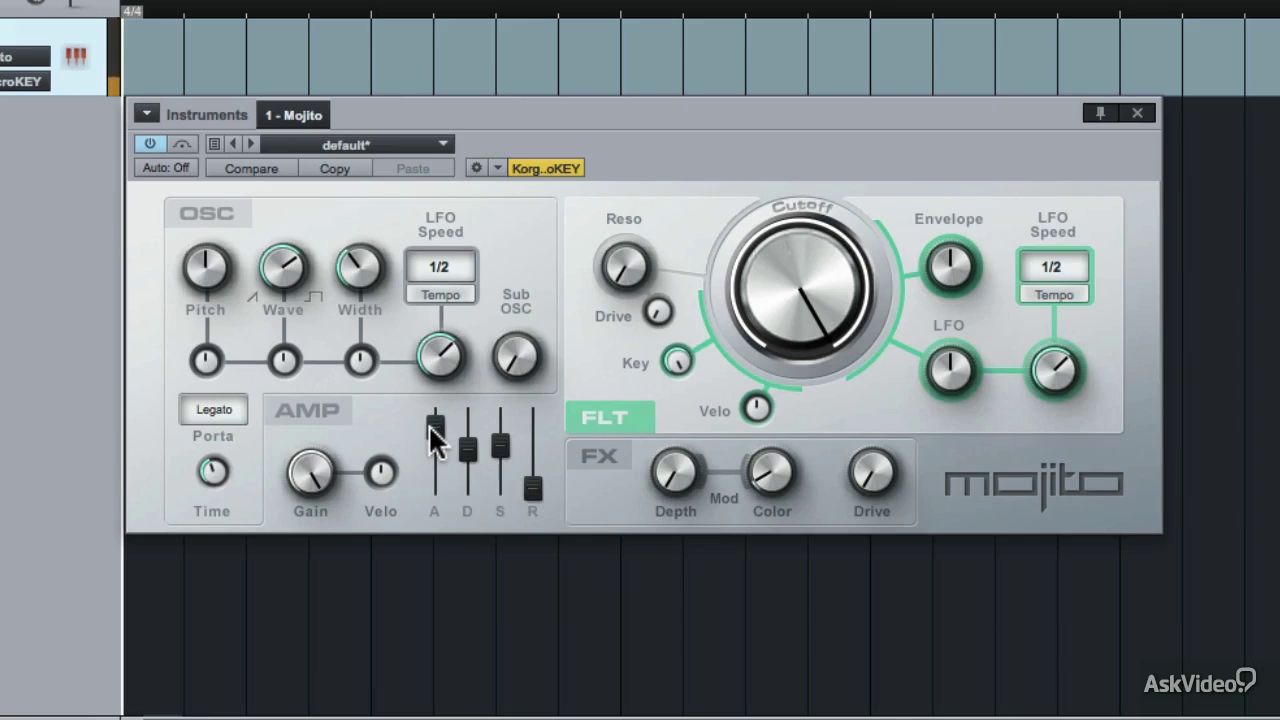
pyautogui.moveTo(430, 425); pyautogui.dragTo(463, 473)
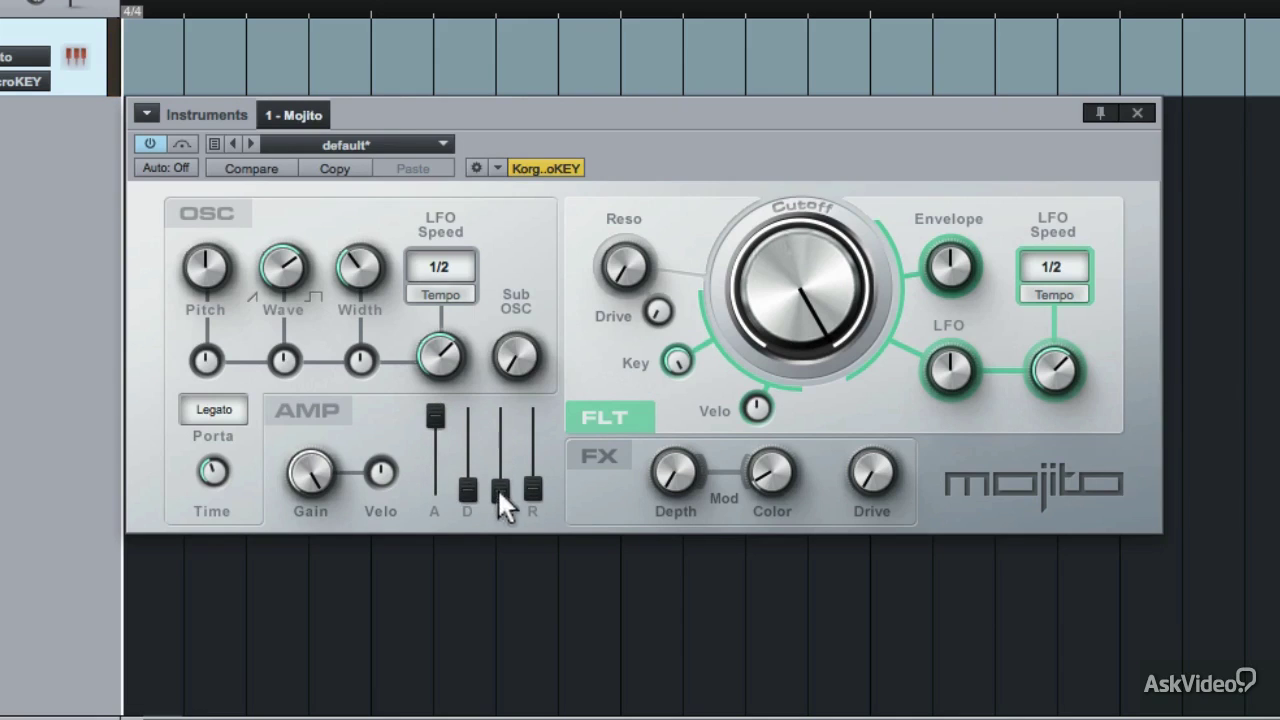
pyautogui.moveTo(502, 469); pyautogui.dragTo(503, 457)
pyautogui.moveTo(382, 471); pyautogui.dragTo(366, 387)
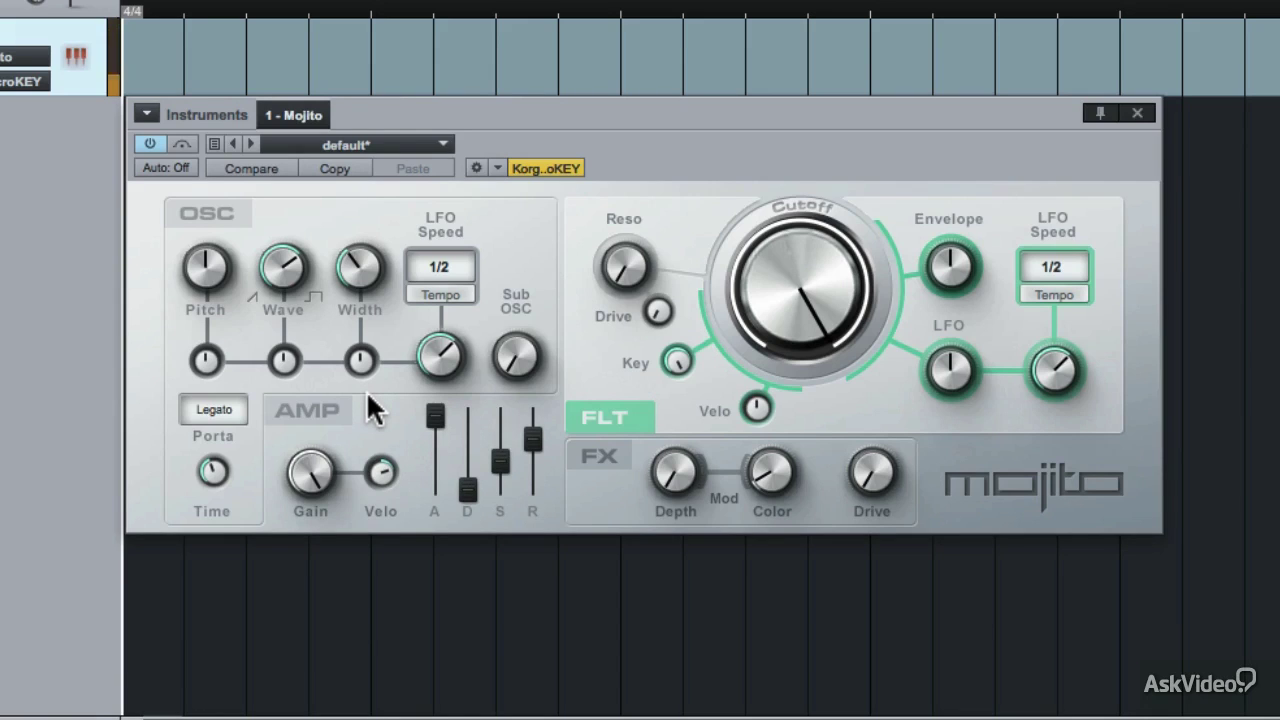
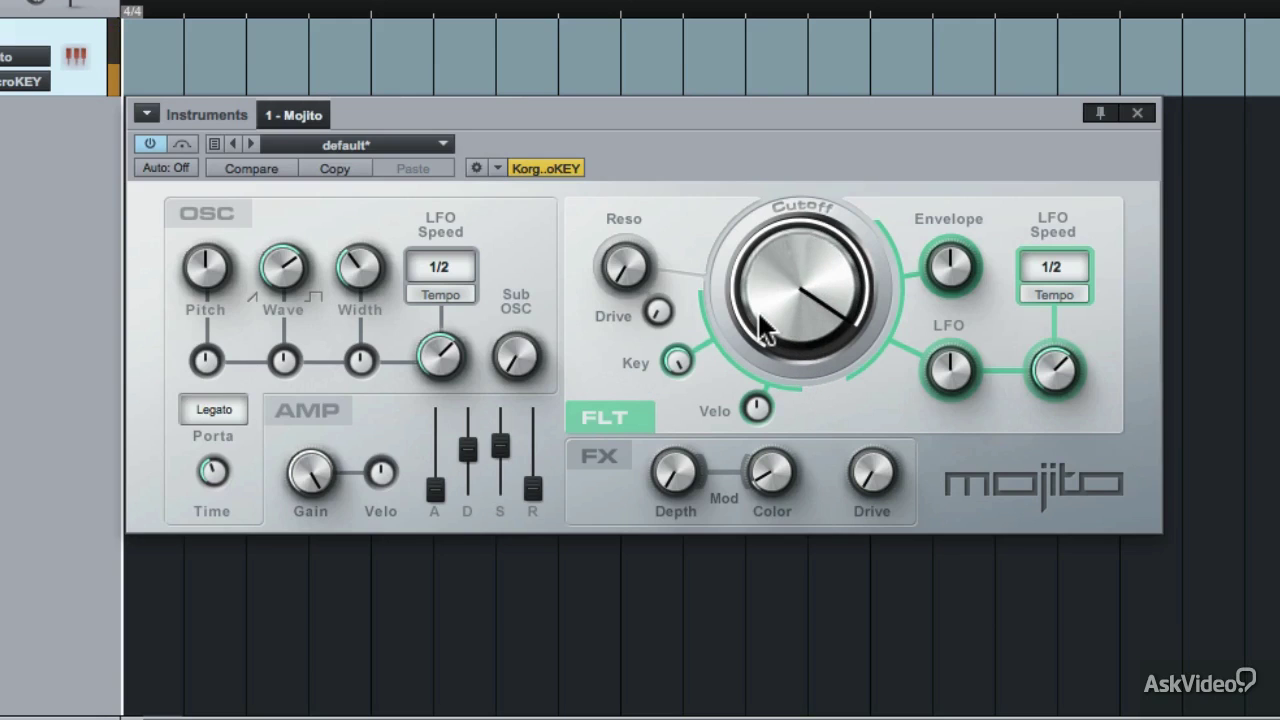
# Sweep the filter Cutoff at high resonance, and settle Cutoff at about three-quarters and Reso at just over one third.
pyautogui.moveTo(623, 263); pyautogui.dragTo(582, 100)
pyautogui.moveTo(779, 276); pyautogui.dragTo(832, 318)
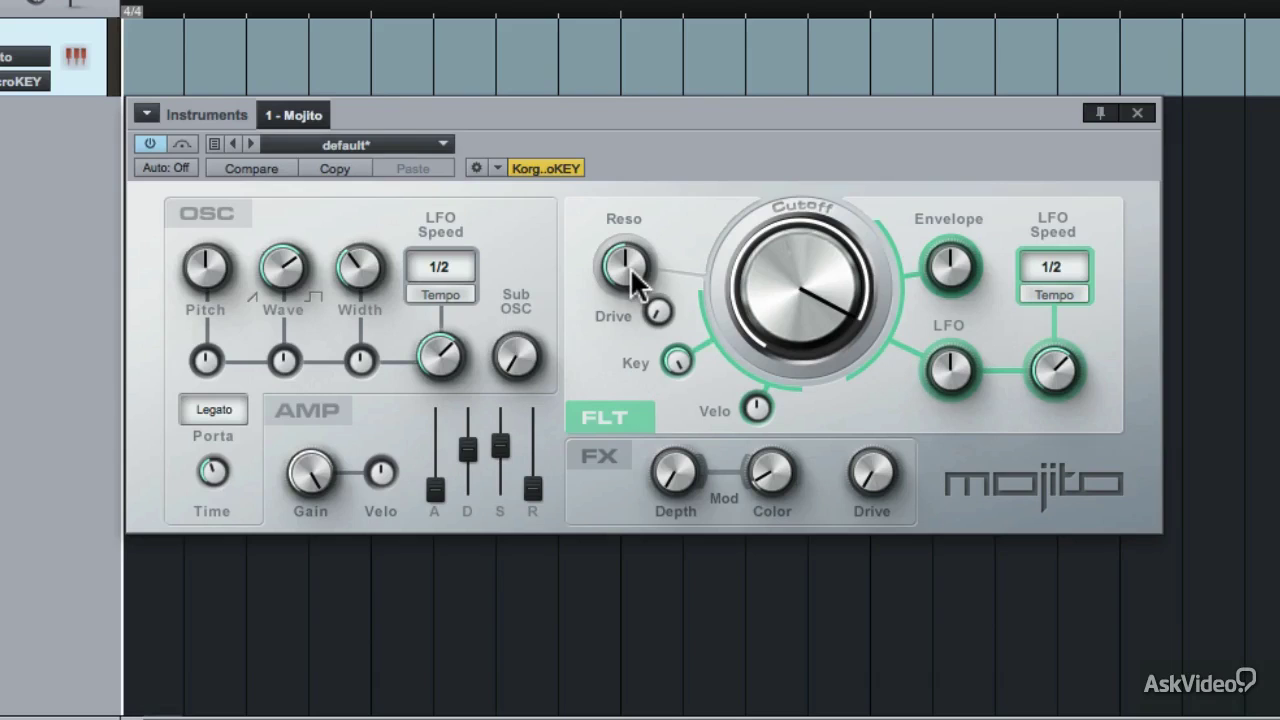
pyautogui.moveTo(622, 272); pyautogui.dragTo(604, 175)
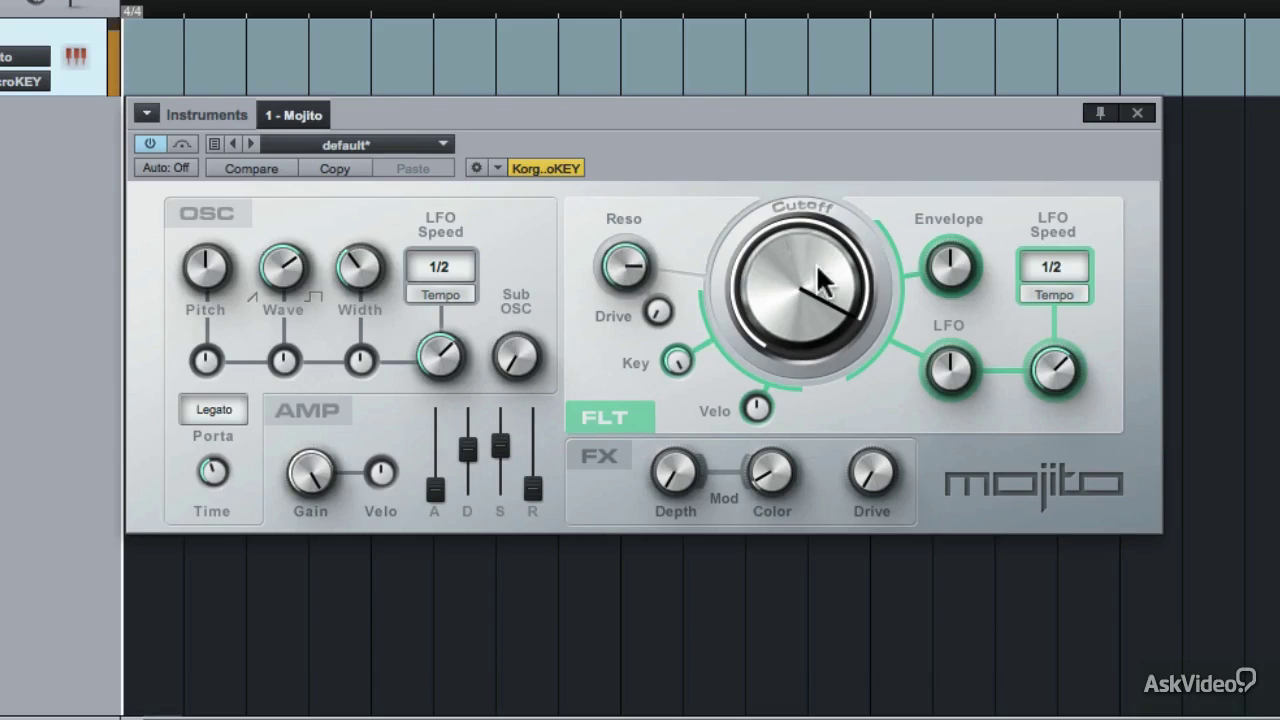
pyautogui.moveTo(816, 268)
pyautogui.mouseDown()
pyautogui.moveTo(851, 391)
pyautogui.moveTo(820, 283)
pyautogui.moveTo(828, 363)
pyautogui.moveTo(814, 277)
pyautogui.moveTo(834, 399)
pyautogui.moveTo(814, 249)
pyautogui.mouseUp()
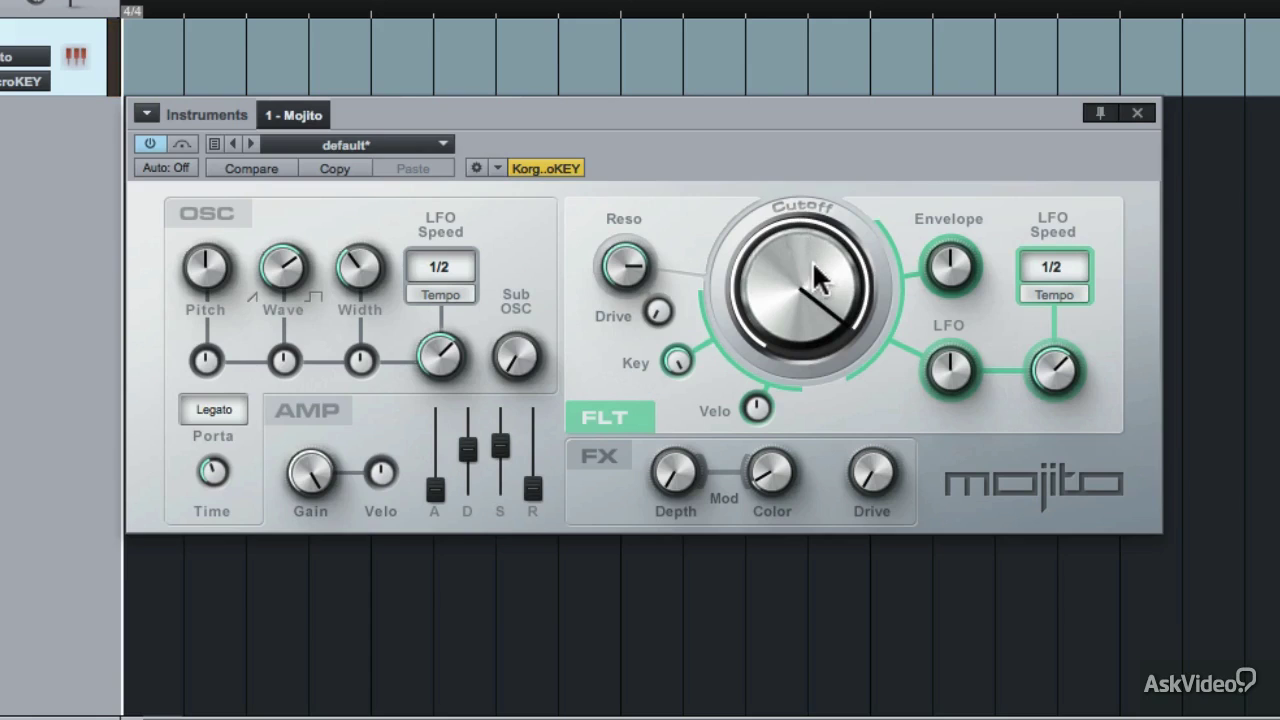
pyautogui.moveTo(626, 281); pyautogui.dragTo(652, 389)
pyautogui.moveTo(757, 337); pyautogui.dragTo(751, 380)
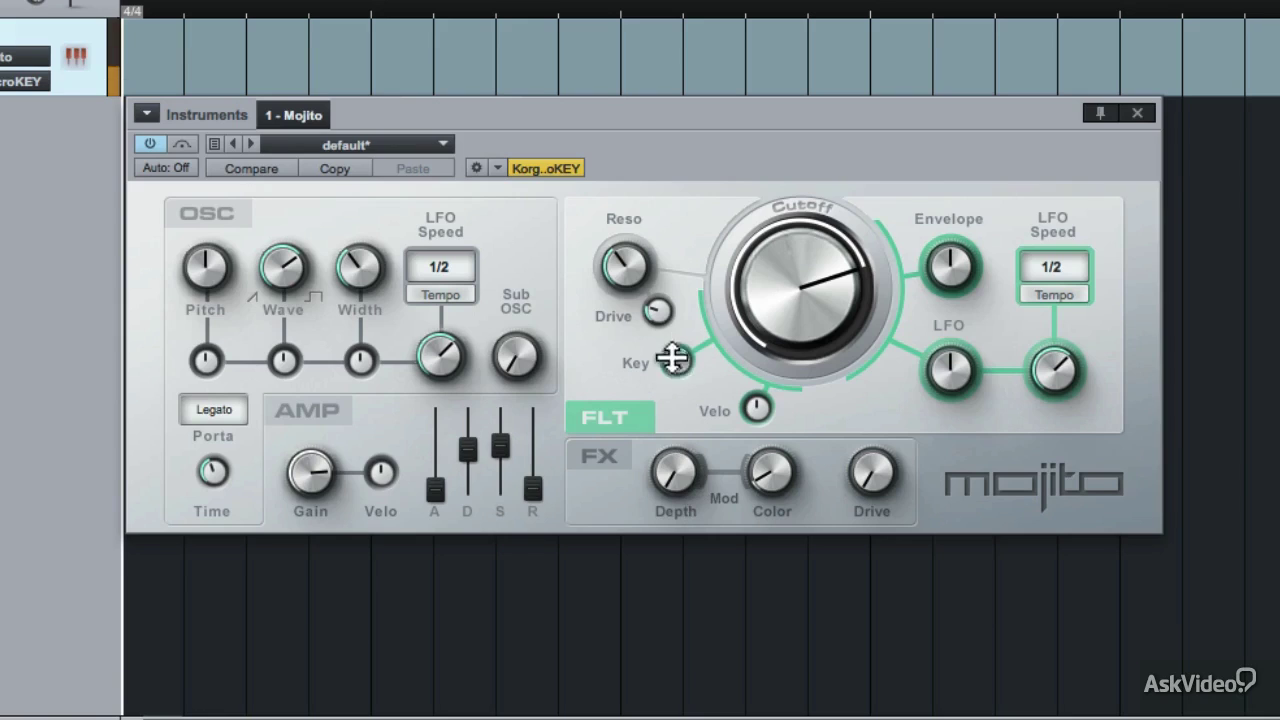
# Try the filter's Key tracking at about halfway, raise it to near maximum, and test Velo, leaving it centred.
pyautogui.moveTo(680, 409); pyautogui.dragTo(694, 465)
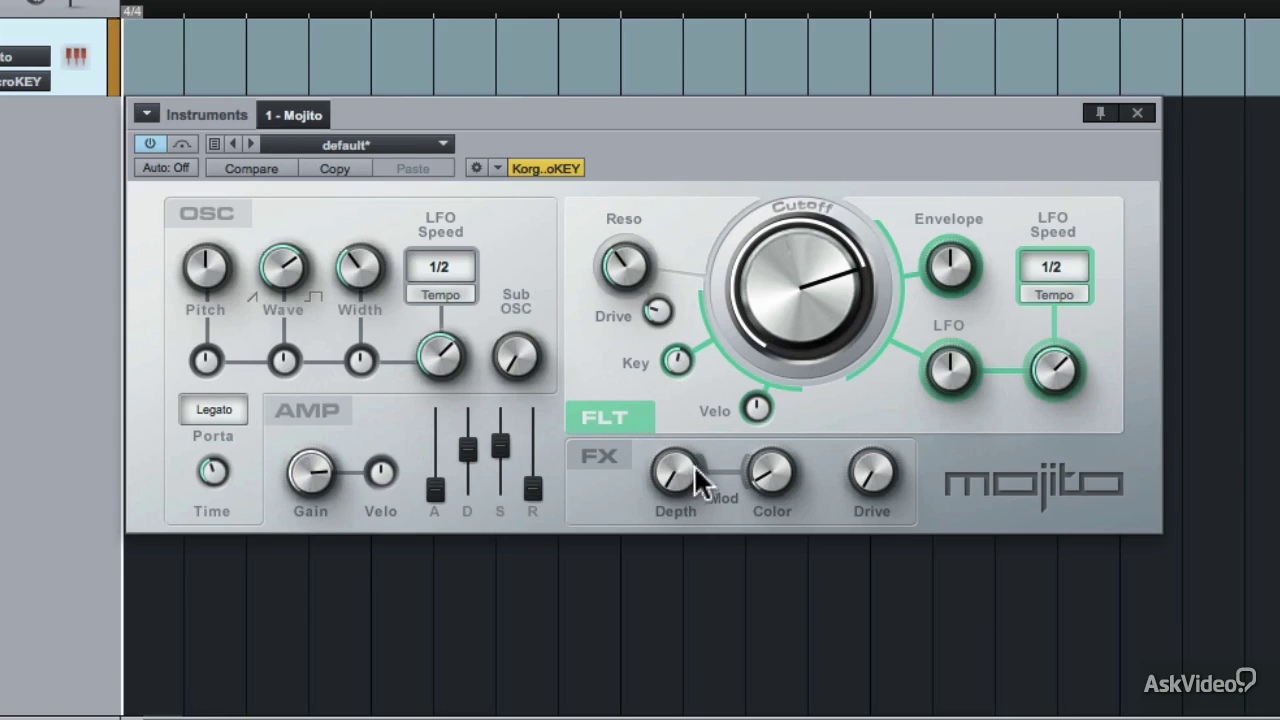
pyautogui.moveTo(679, 368); pyautogui.dragTo(669, 242)
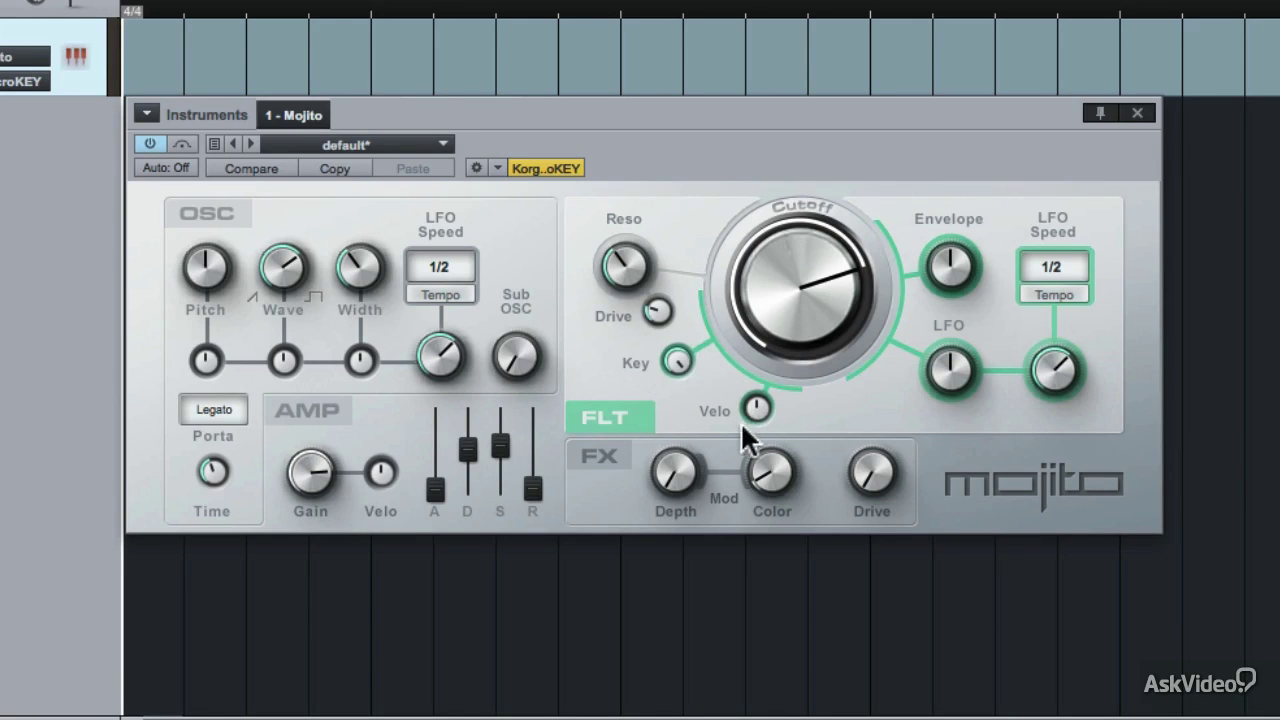
pyautogui.moveTo(760, 405); pyautogui.dragTo(782, 428)
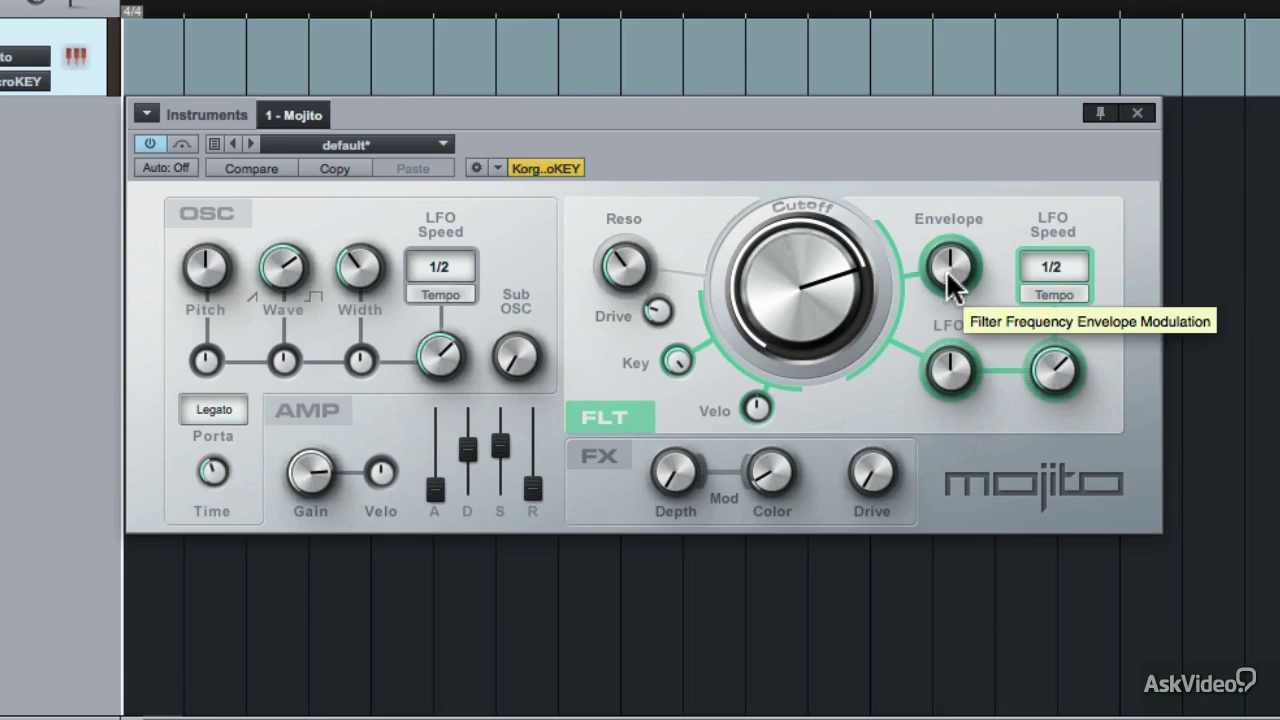
# Try the filter's Envelope modulation with different amp envelope settings, leaving it slightly positive, Cutoff at just over 60 percent and amp Attack at minimum.
pyautogui.moveTo(940, 272); pyautogui.dragTo(940, 222)
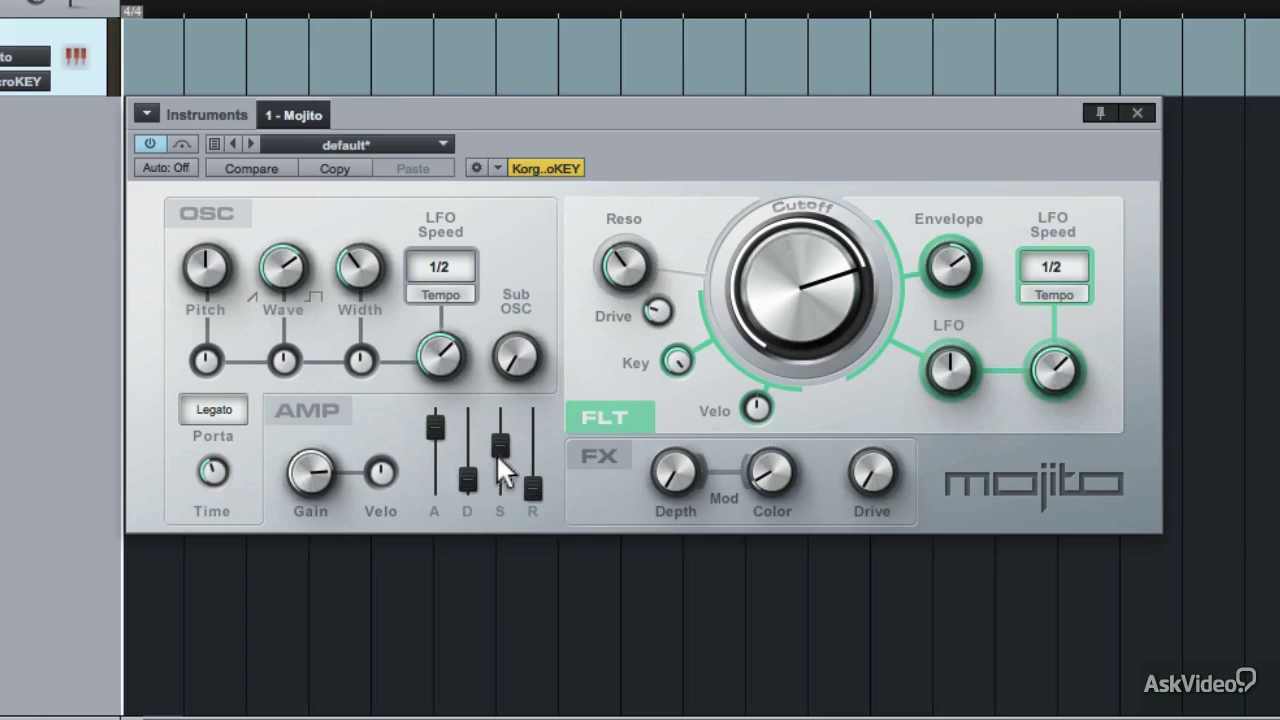
pyautogui.moveTo(500, 448)
pyautogui.mouseDown()
pyautogui.moveTo(502, 472)
pyautogui.moveTo(500, 449)
pyautogui.mouseUp()
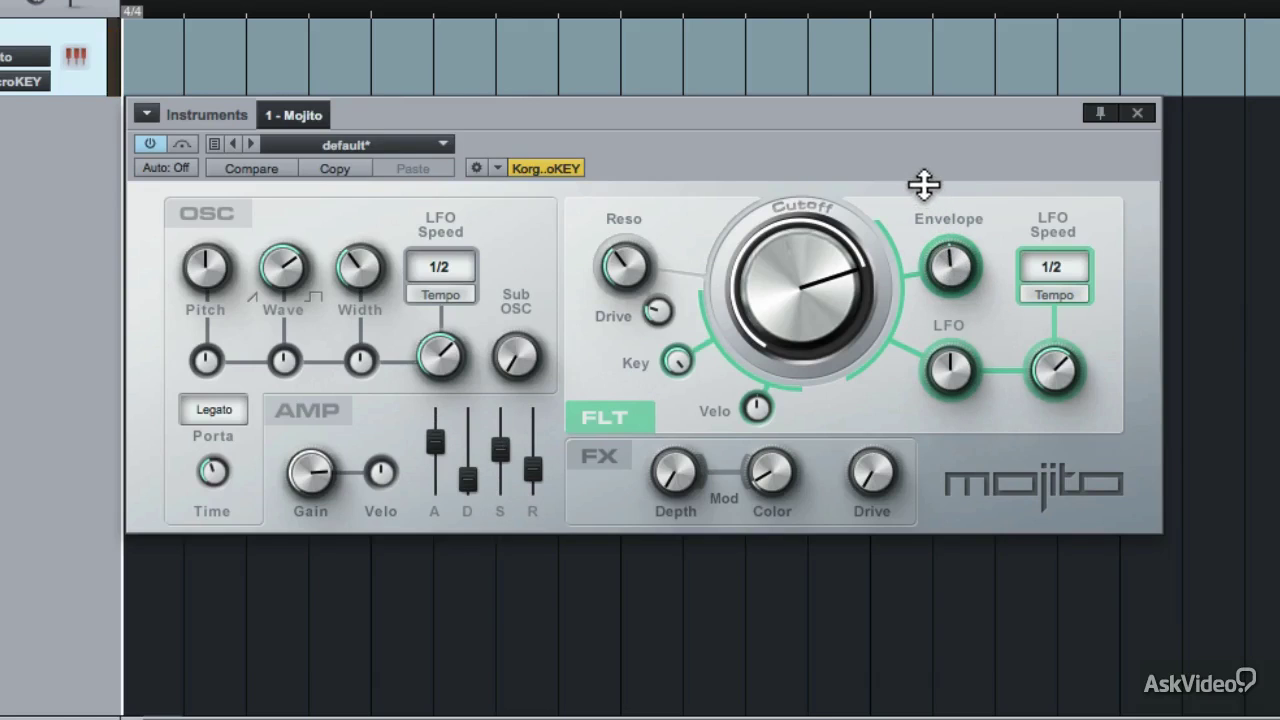
pyautogui.moveTo(800, 309); pyautogui.dragTo(800, 330)
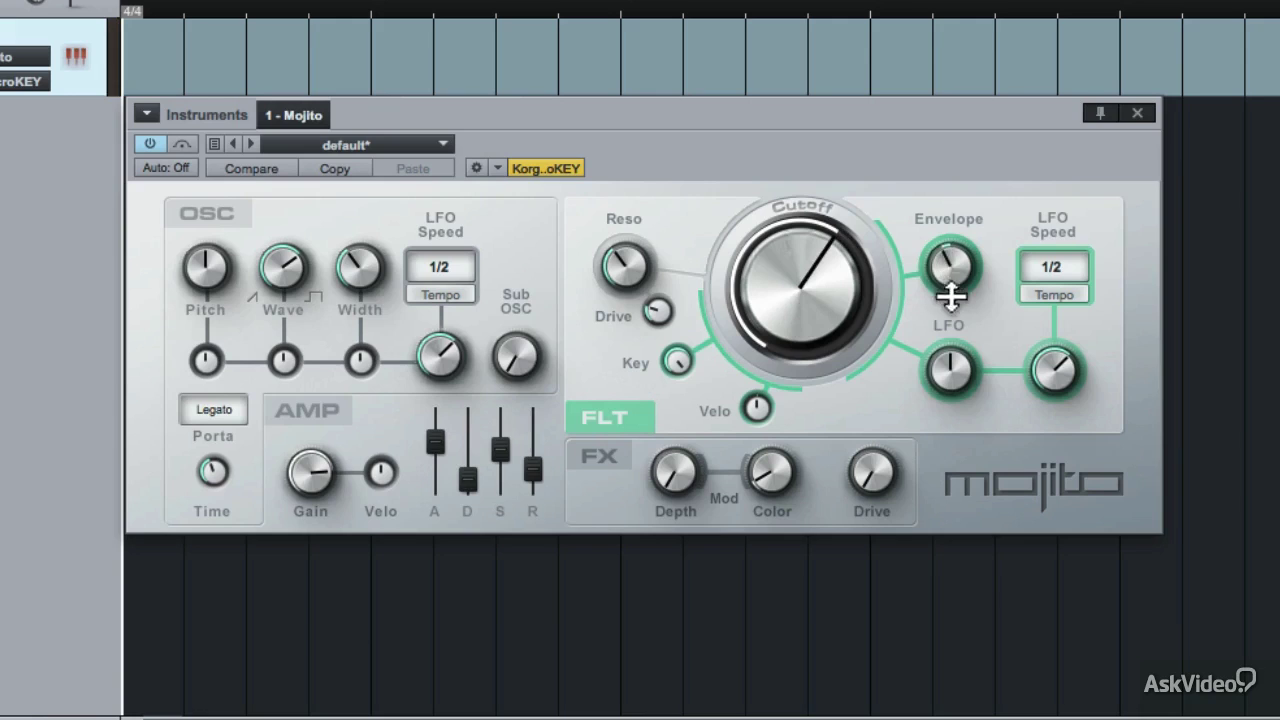
pyautogui.moveTo(949, 251); pyautogui.dragTo(937, 194)
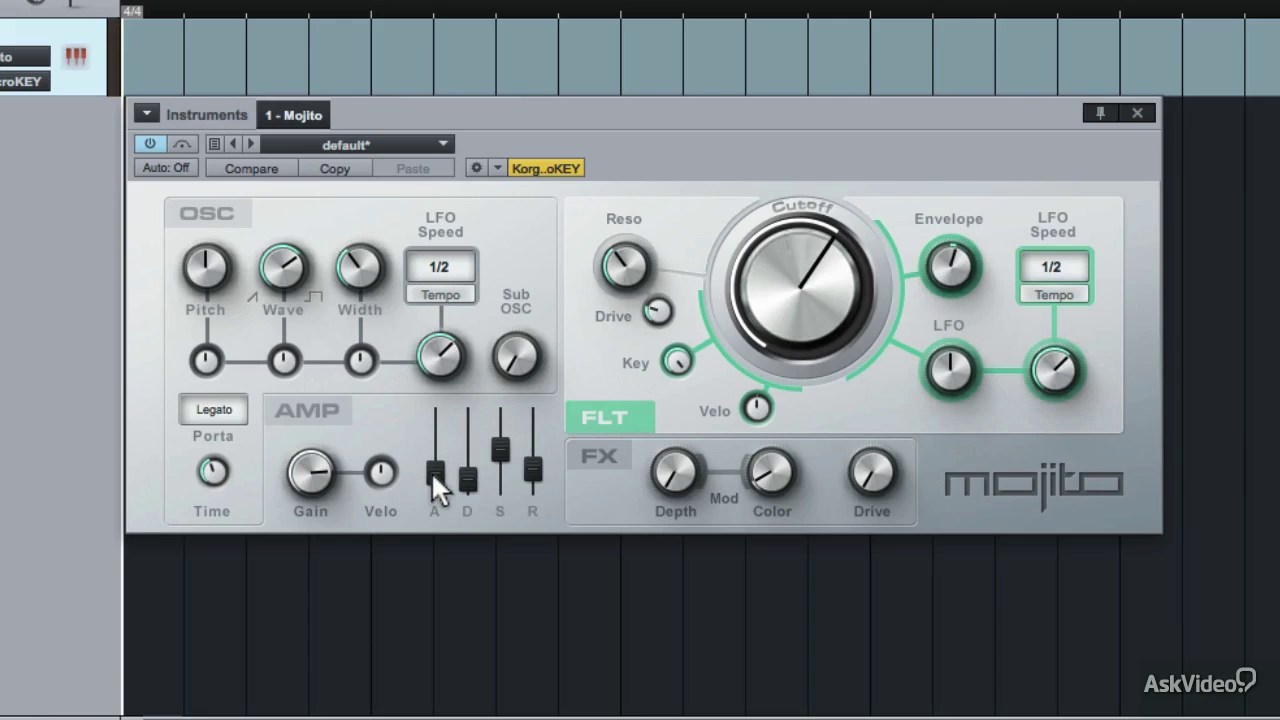
pyautogui.moveTo(431, 471); pyautogui.dragTo(470, 449)
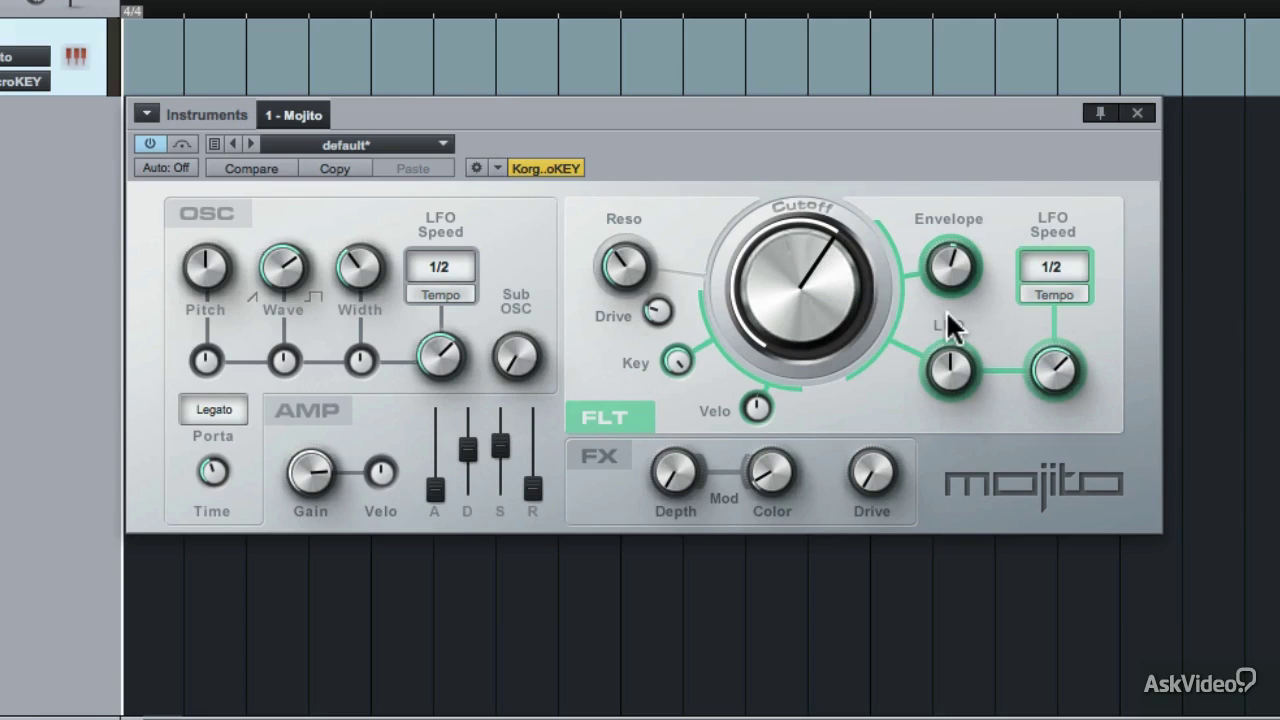
# Try the filter LFO without and with Tempo sync, raising its amount about halfway into the positive range at a speed of 1/8.
pyautogui.click(1052, 292)
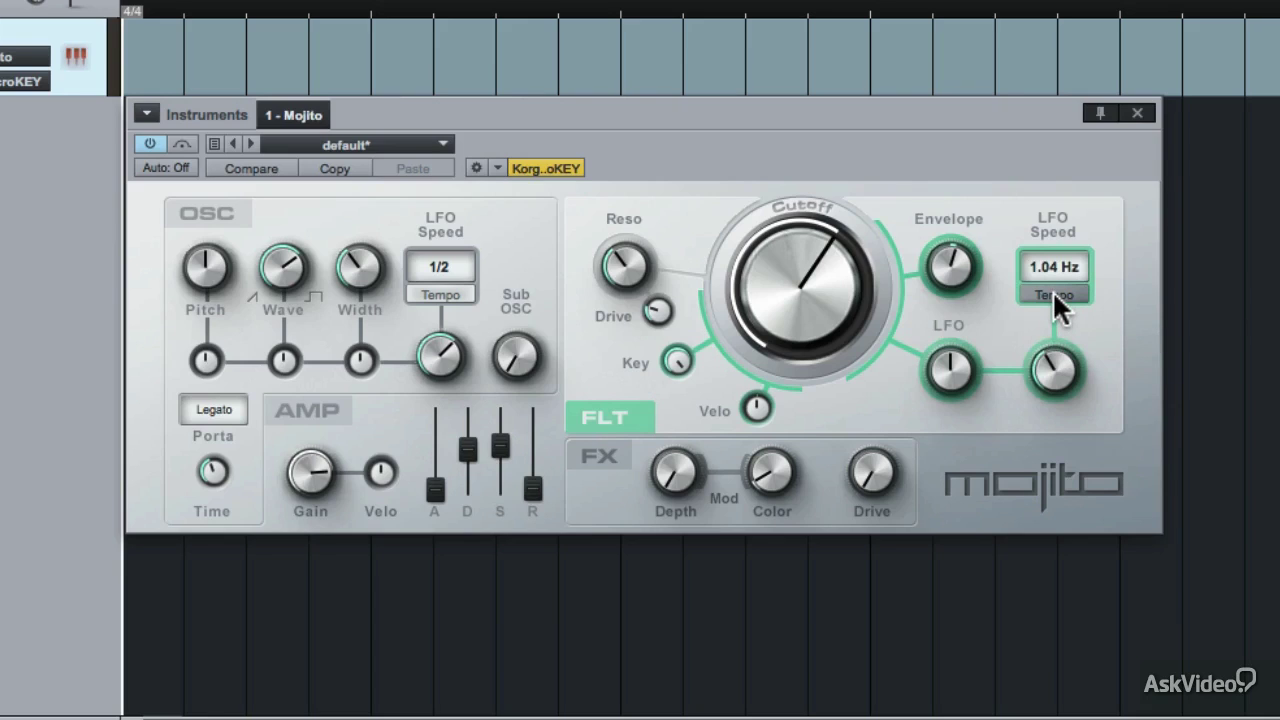
pyautogui.click(1054, 295)
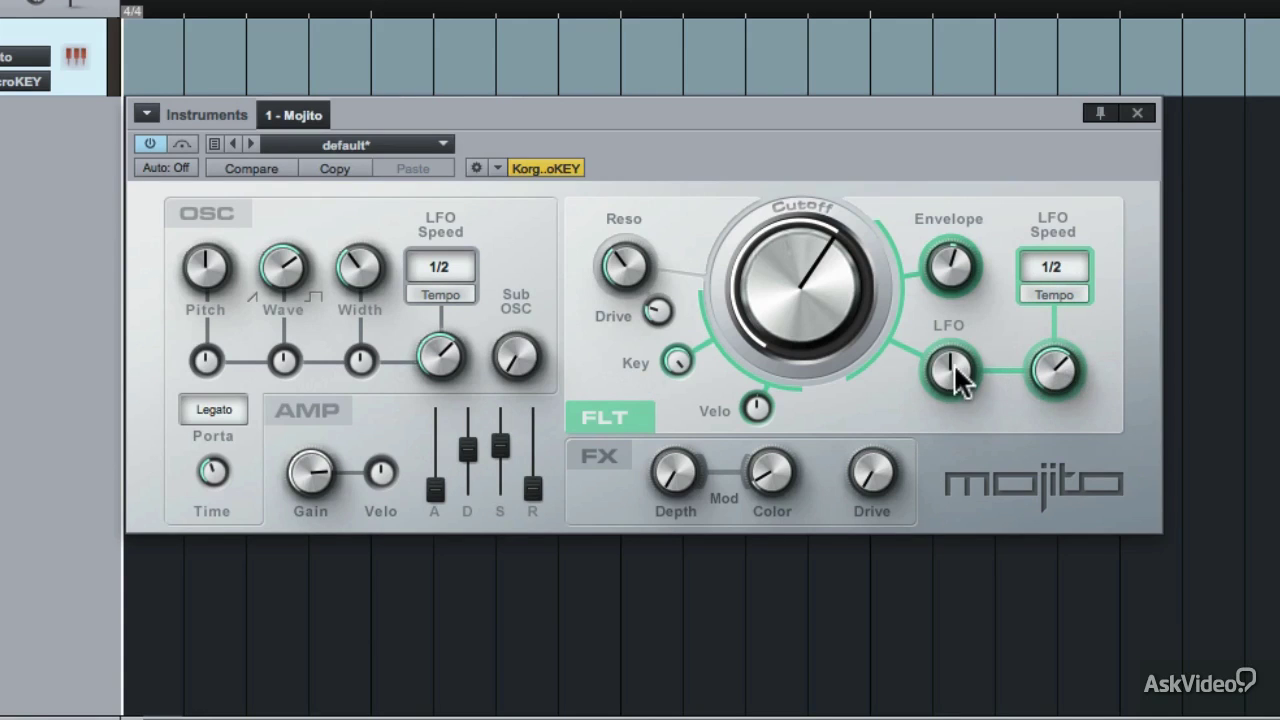
pyautogui.moveTo(950, 364); pyautogui.dragTo(996, 290)
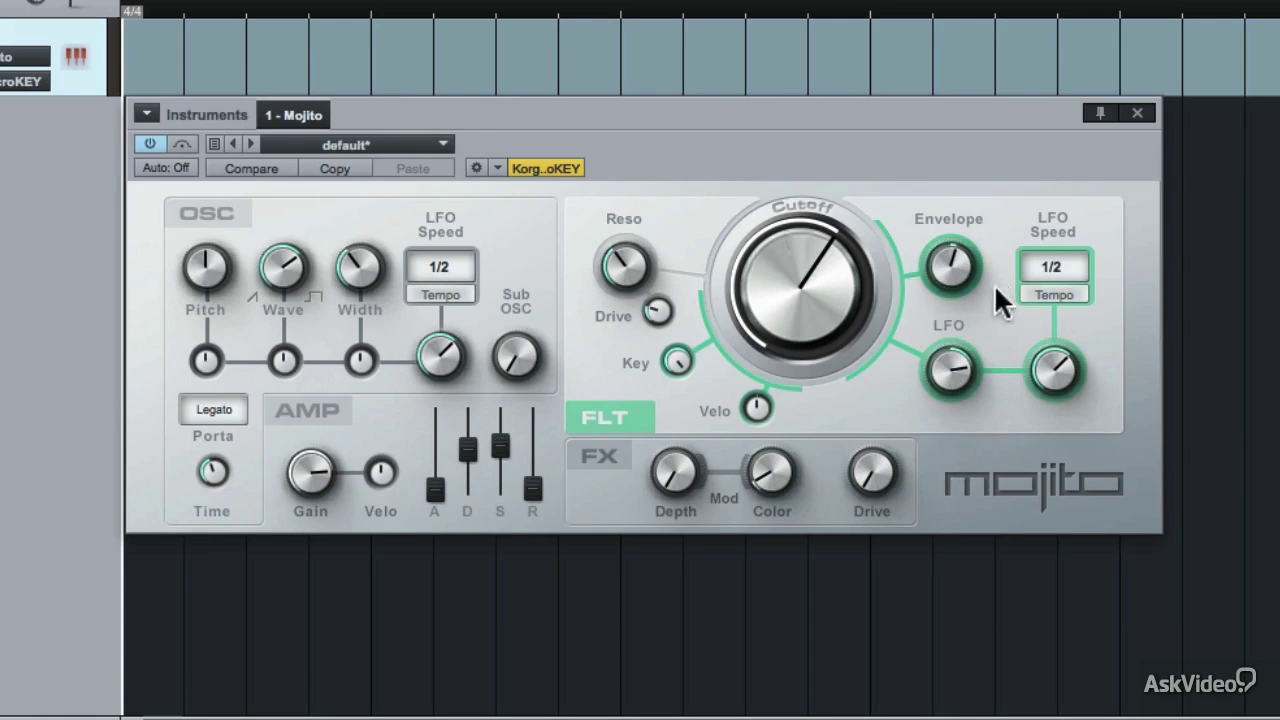
pyautogui.moveTo(1046, 373); pyautogui.dragTo(1056, 445)
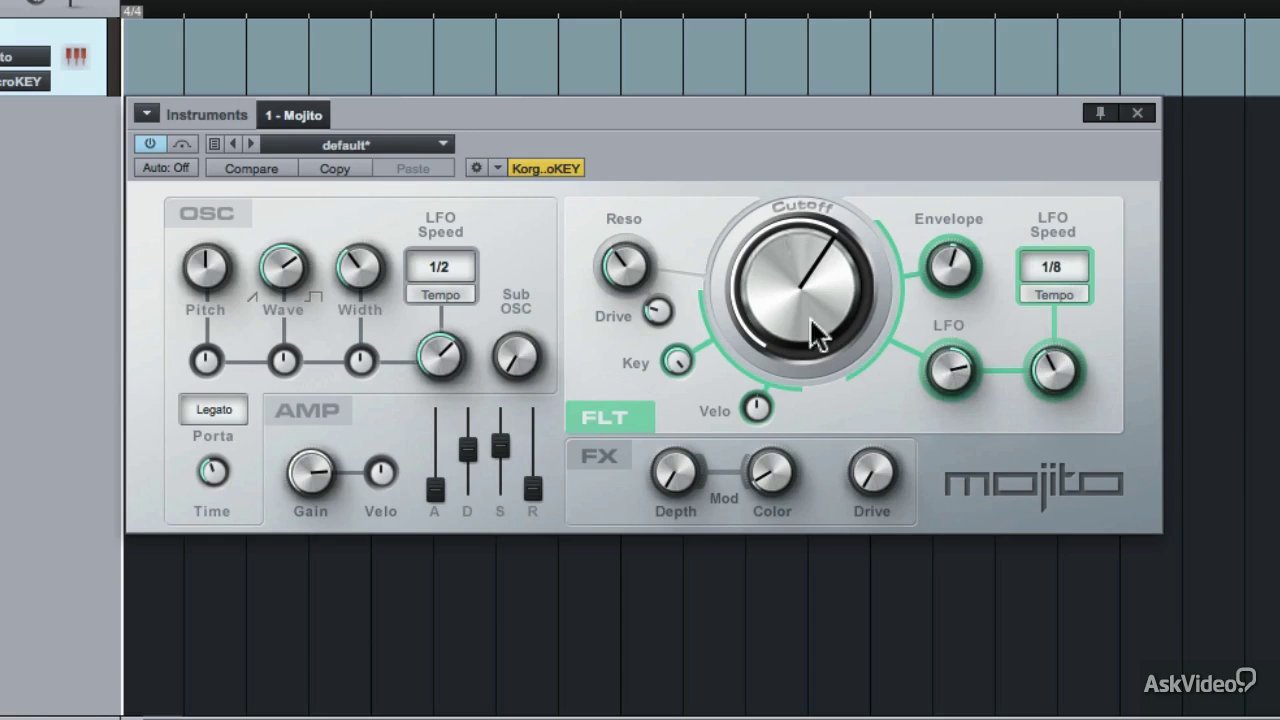
# Set Cutoff to about two-thirds and Reso to halfway, try the filter LFO at 1/4 speed, and return its amount to centre.
pyautogui.moveTo(740, 265); pyautogui.dragTo(766, 251)
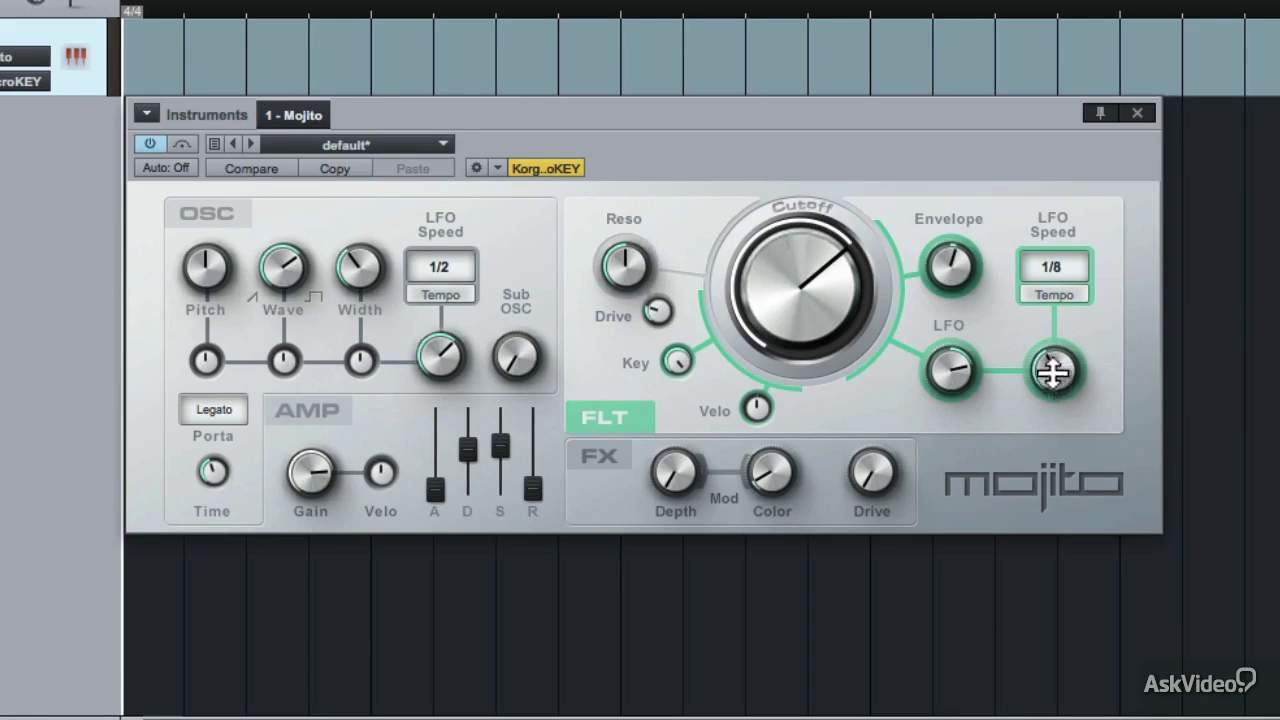
pyautogui.moveTo(1051, 366); pyautogui.dragTo(1019, 308)
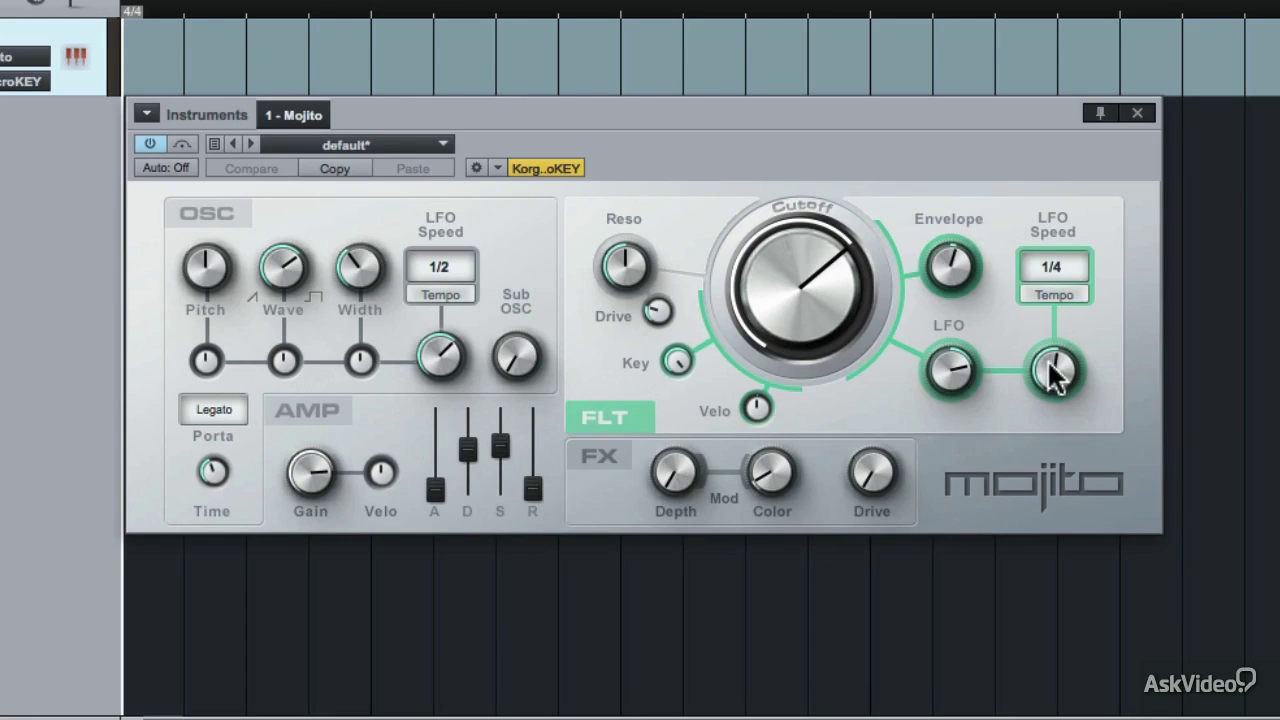
pyautogui.moveTo(957, 366); pyautogui.dragTo(962, 447)
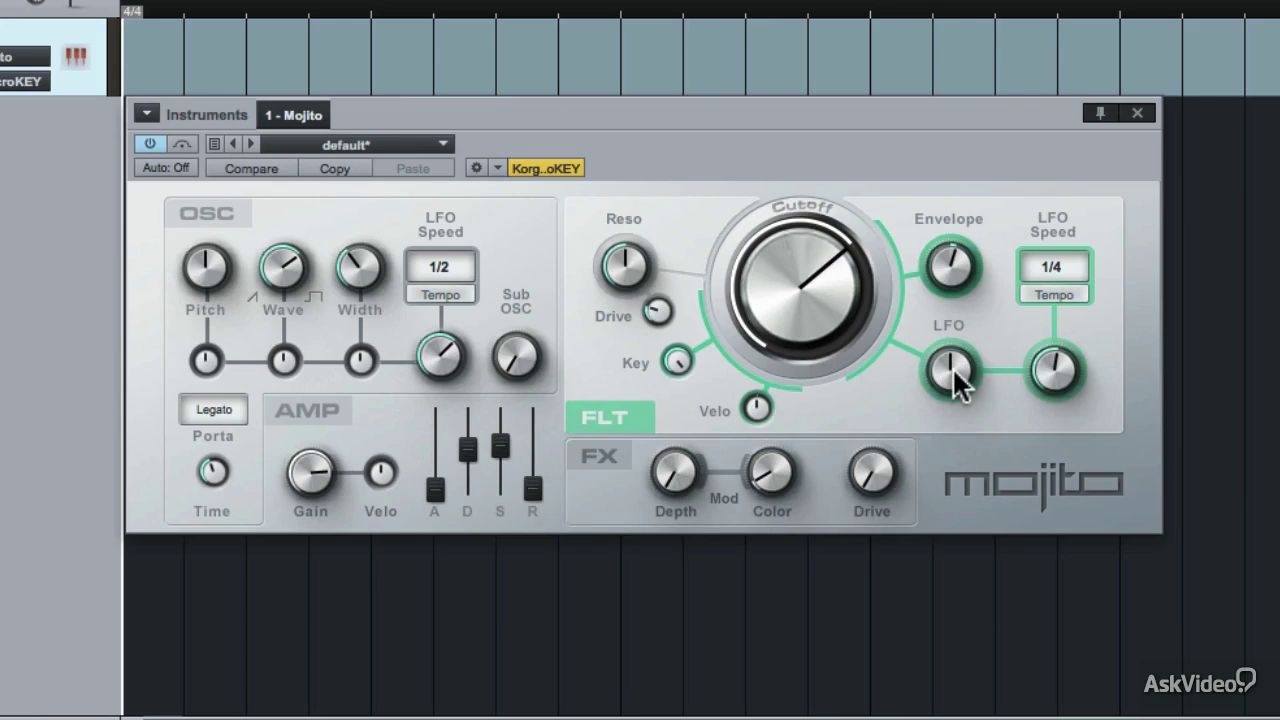
# Bring in FX modulation with Color at about two-thirds and Drive at about one-fifth, and raise the oscillator's Width to about three-quarters.
pyautogui.moveTo(675, 470); pyautogui.dragTo(743, 442)
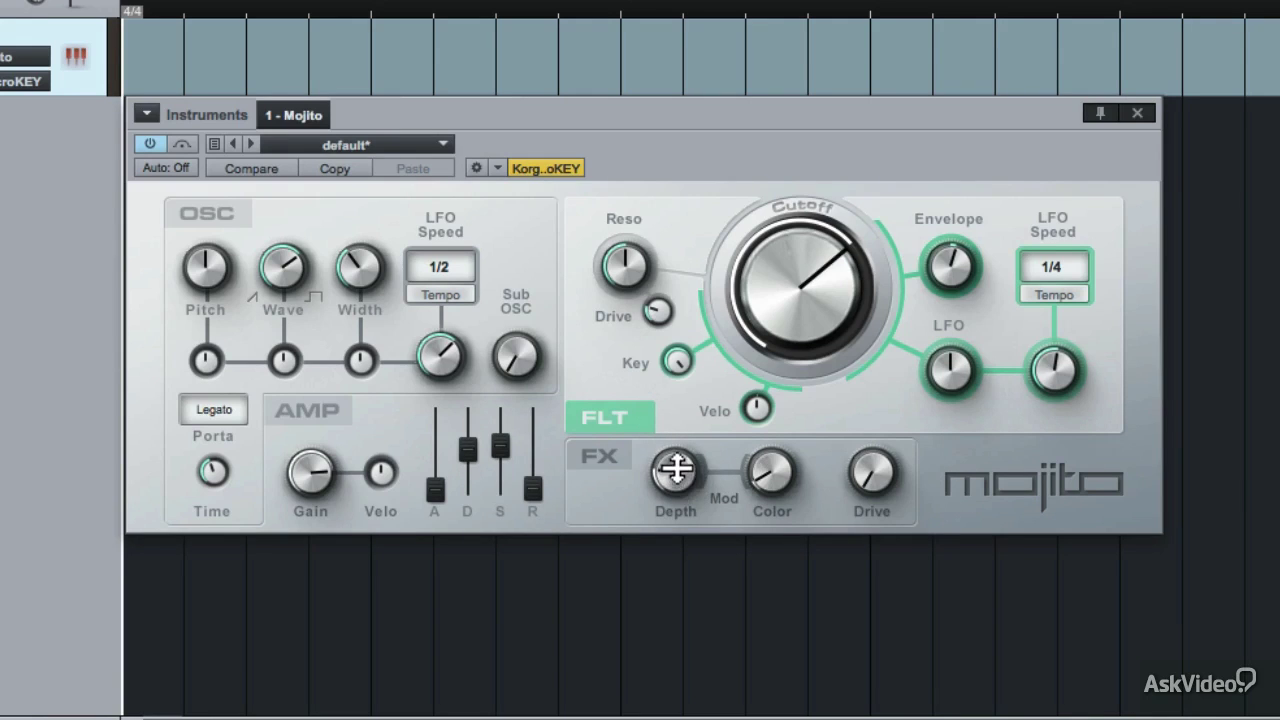
pyautogui.moveTo(770, 472); pyautogui.dragTo(721, 289)
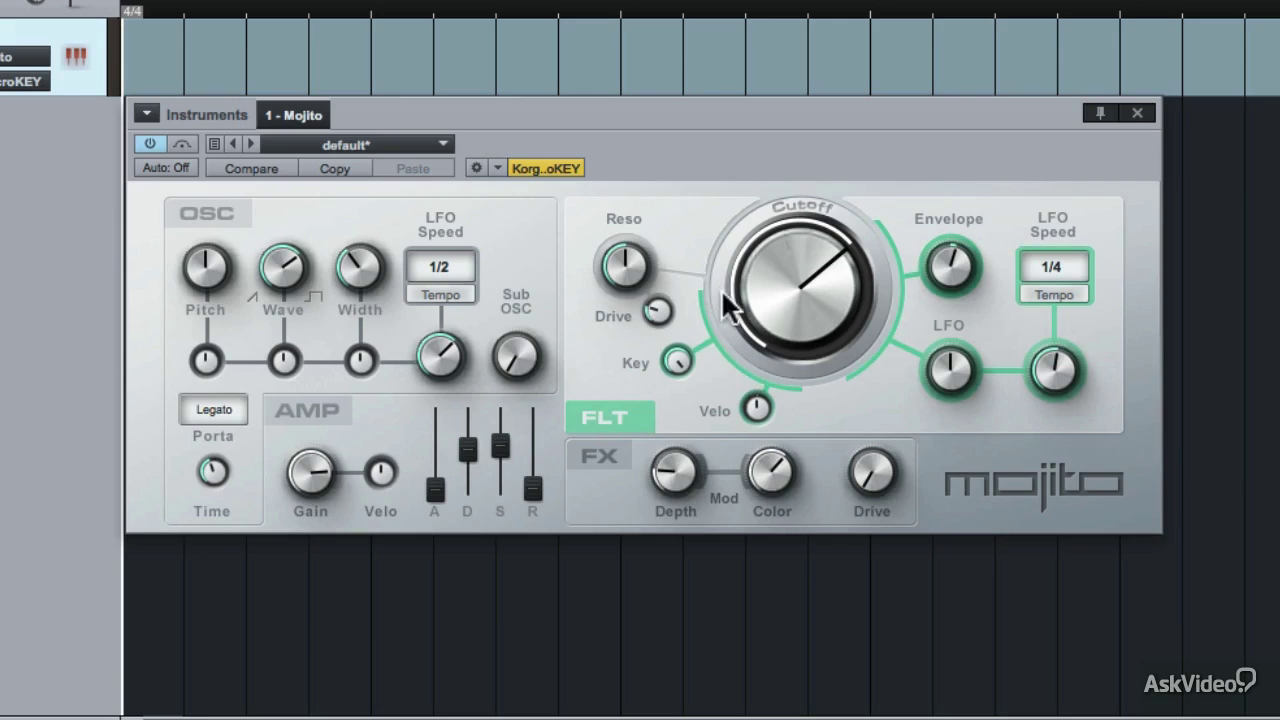
pyautogui.moveTo(877, 472); pyautogui.dragTo(857, 398)
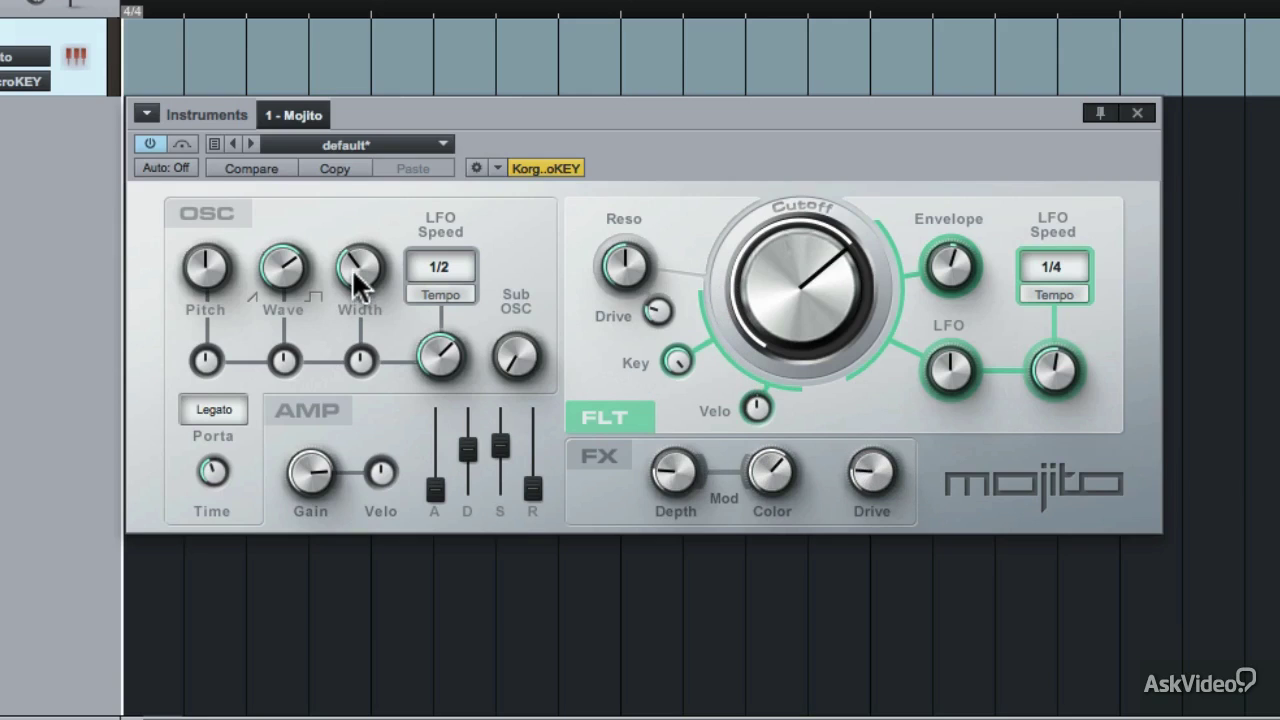
pyautogui.moveTo(352, 268); pyautogui.dragTo(291, 102)
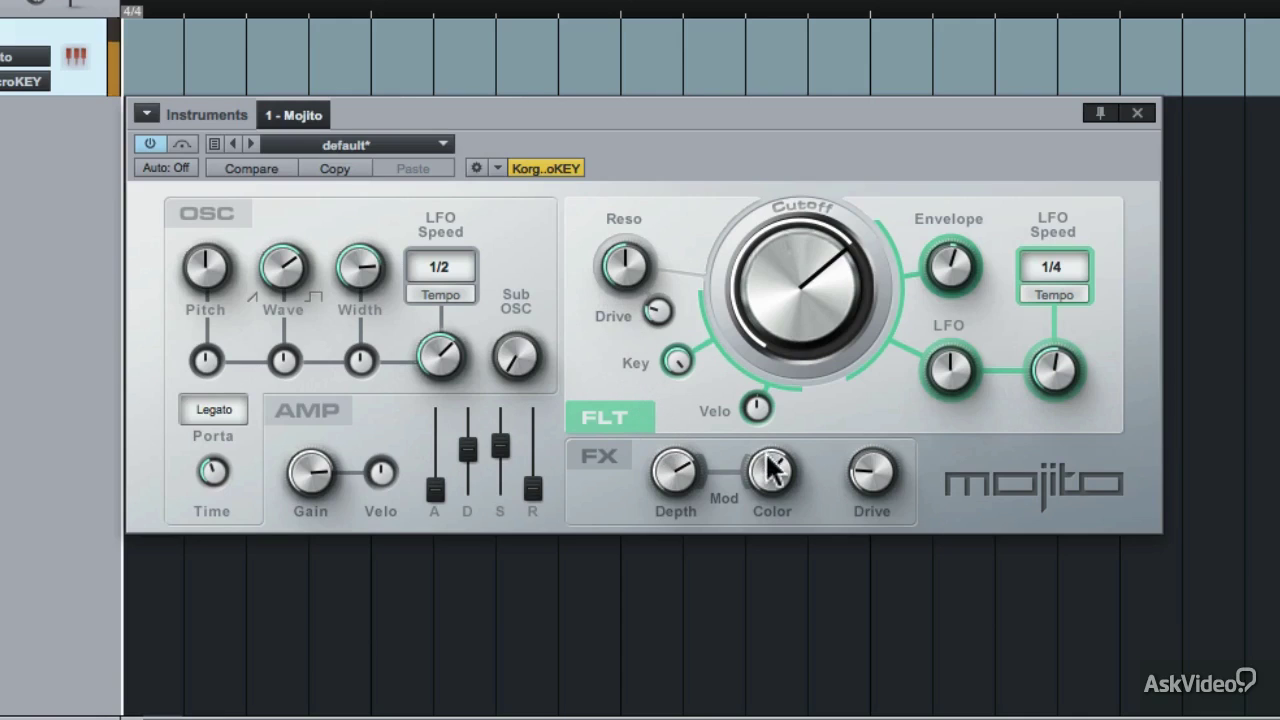
# Lower the FX Color to just over one-quarter and raise the FX Drive to about four-fifths.
pyautogui.moveTo(770, 470); pyautogui.dragTo(799, 555)
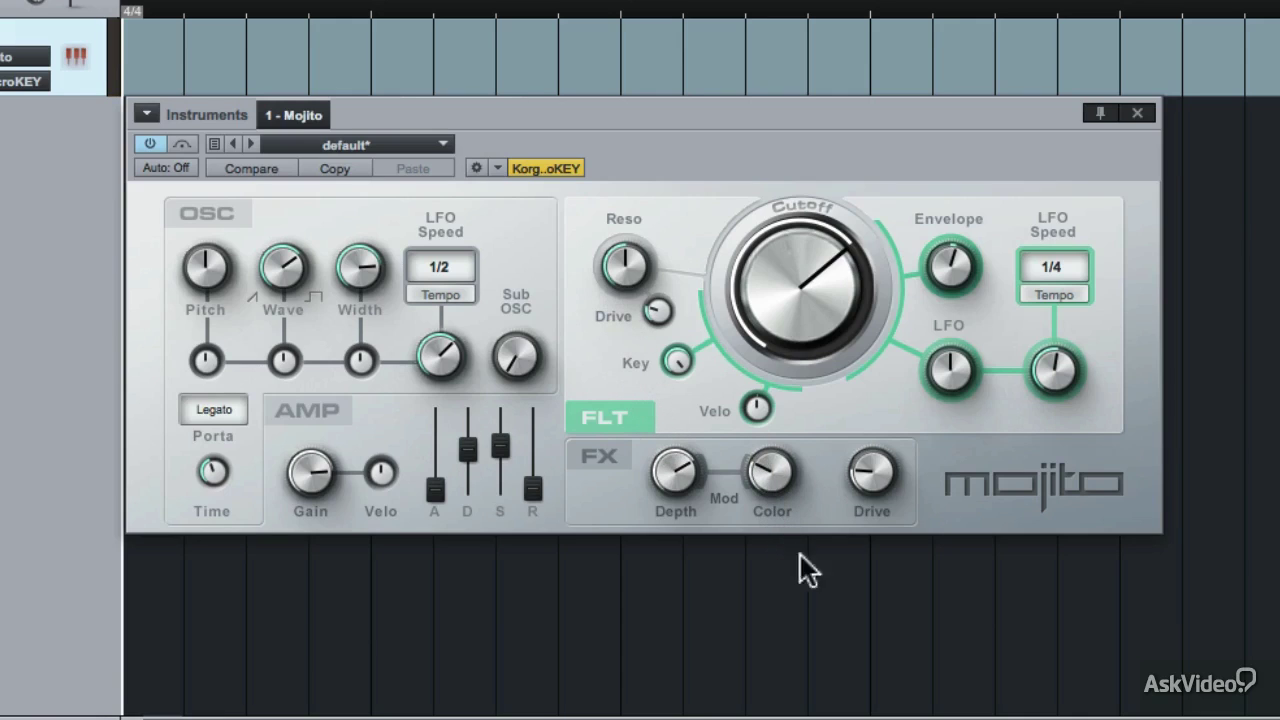
pyautogui.moveTo(862, 472); pyautogui.dragTo(796, 284)
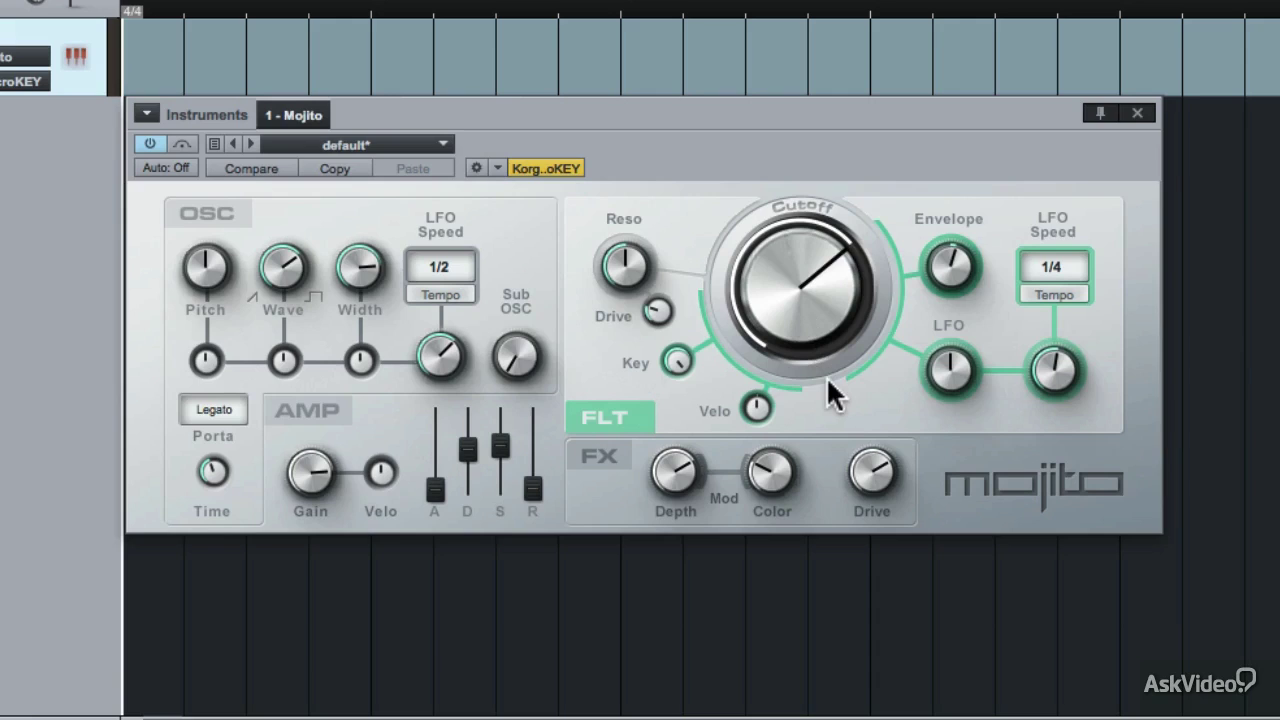
pyautogui.moveTo(871, 489); pyautogui.dragTo(851, 429)
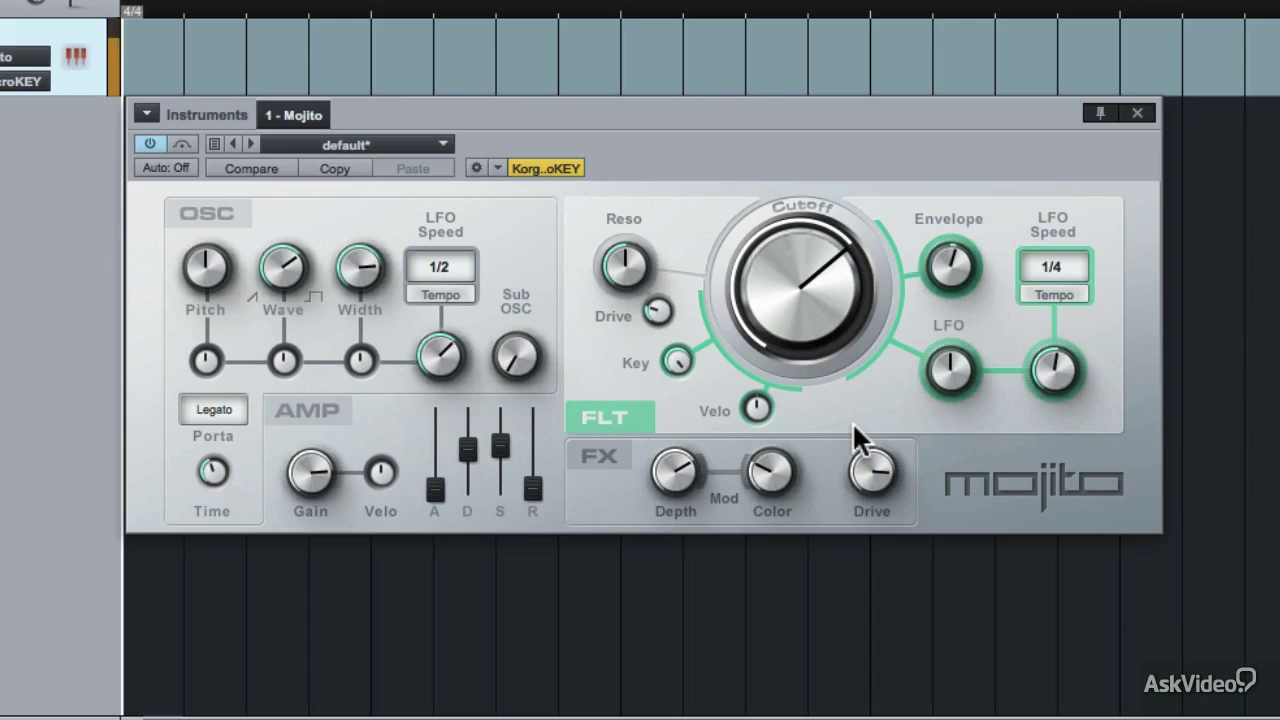